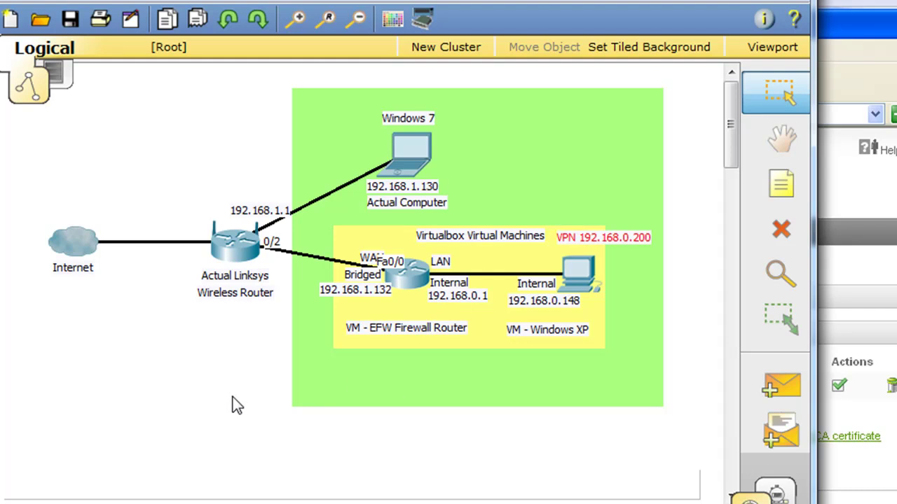
- Check the firewall router's details in the Packet Tracer topology, then switch to the Endian OpenVPN Accounts page
mouse_move(418, 294)
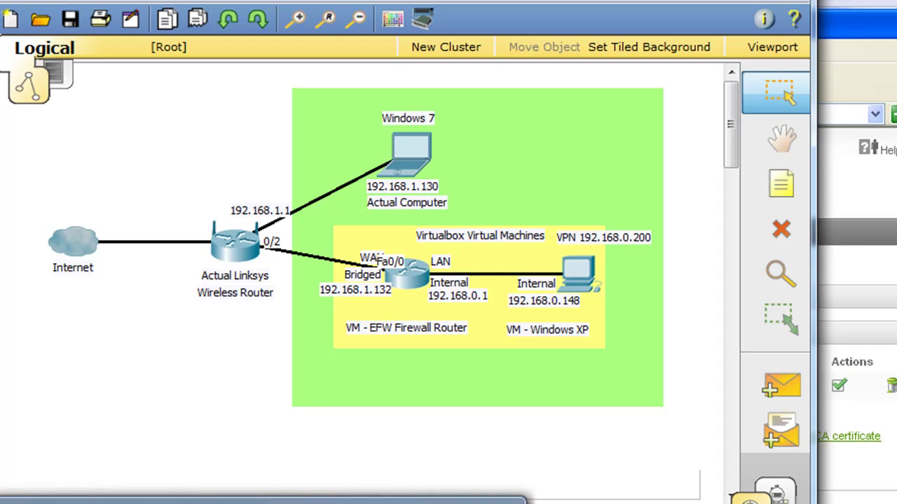
key(alt+Tab)
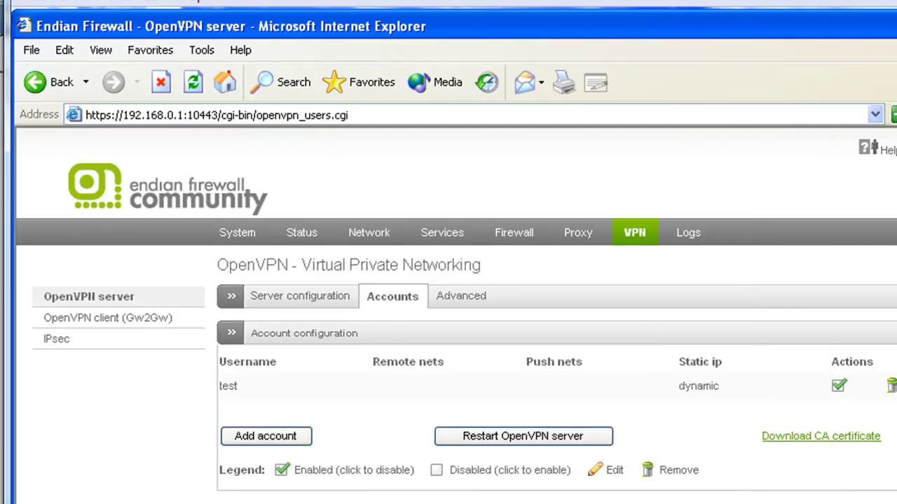
- Under Endian's Firewall tab, reveal the system rules and go to System access in the sidebar
click(510, 237)
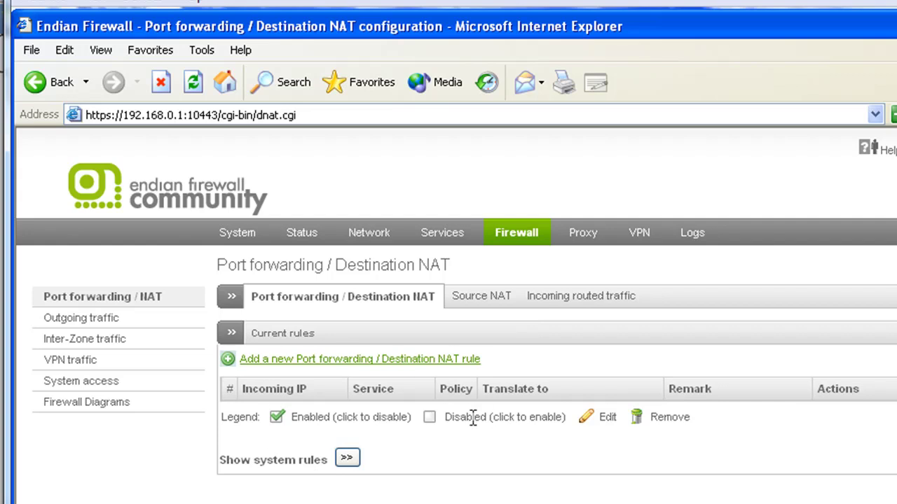
click(347, 459)
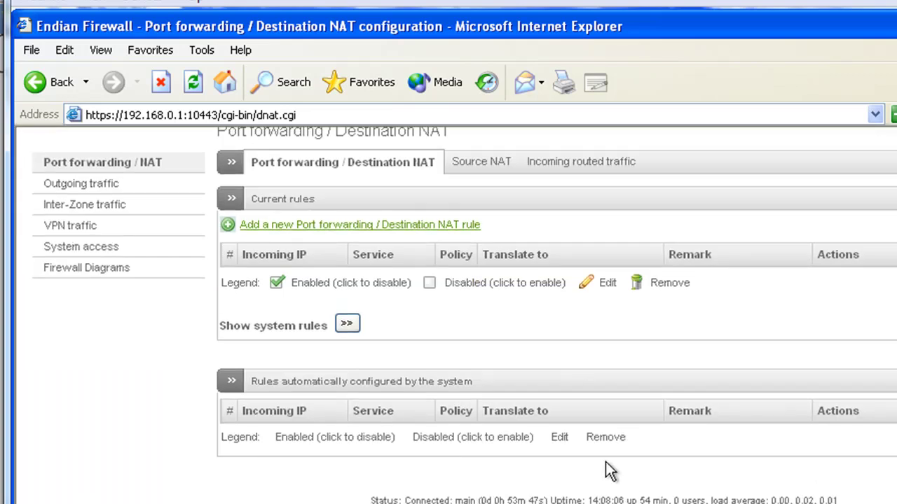
scroll(456, 315, up, 3)
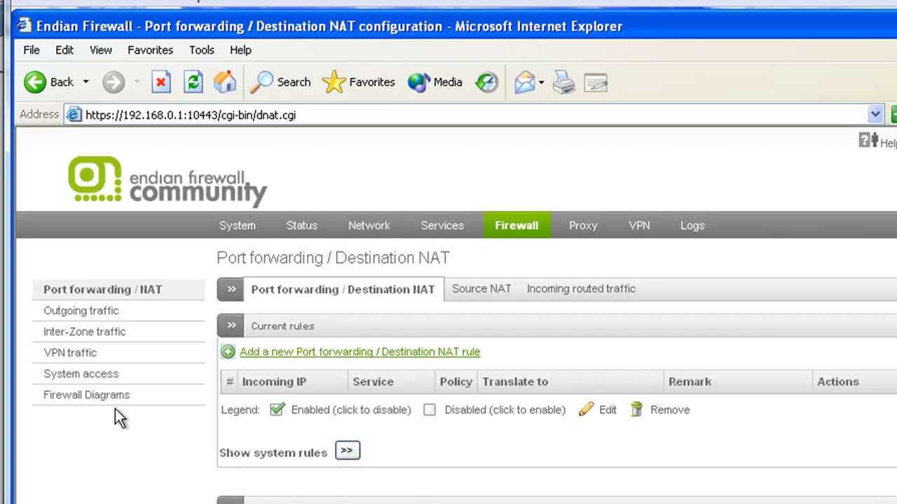
click(96, 379)
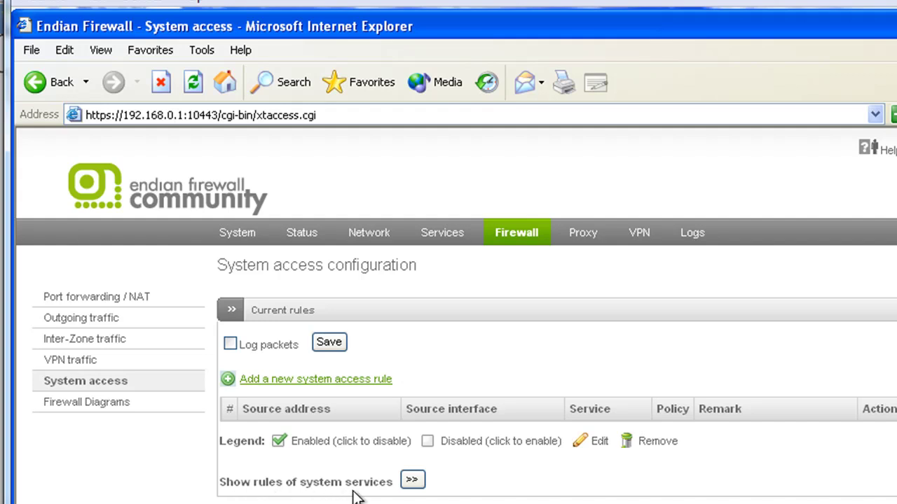
- Expand the system service rules and scroll to rule 8, OPENVPN allowing UDP/1194 from <ANY>
click(413, 481)
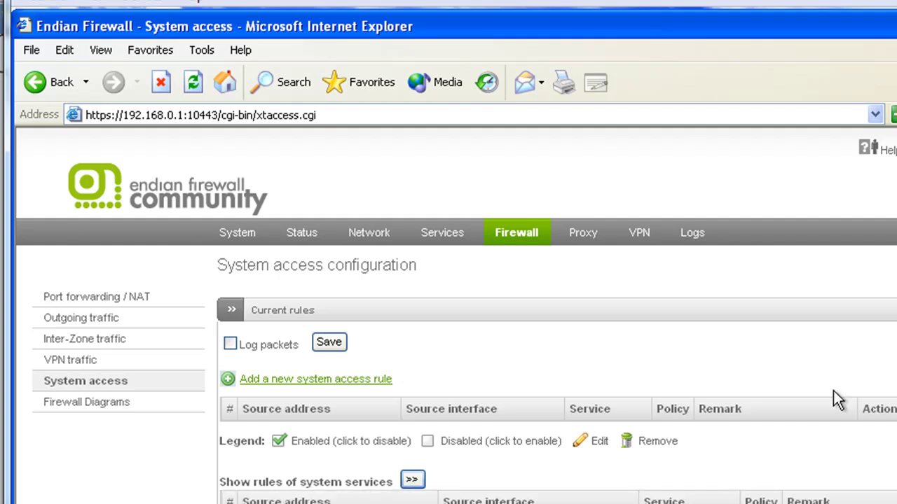
scroll(837, 397, down, 2)
scroll(836, 398, down, 3)
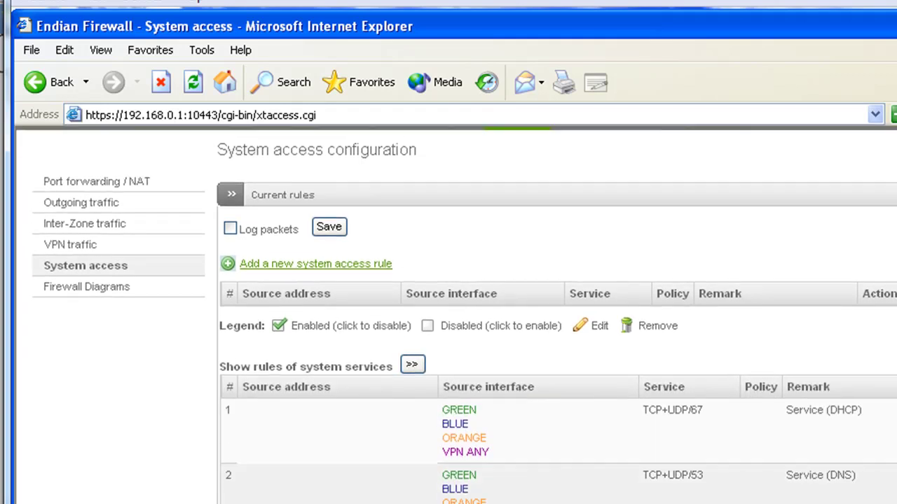
scroll(456, 315, down, 1)
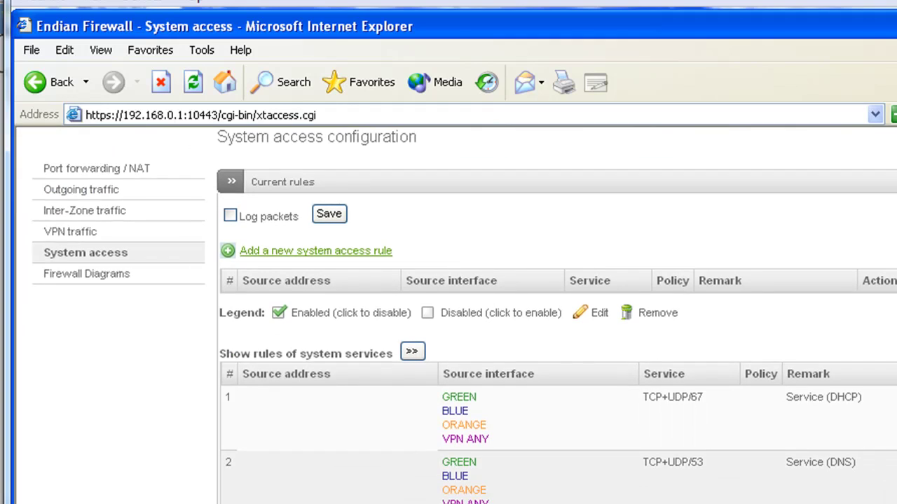
scroll(464, 315, down, 4)
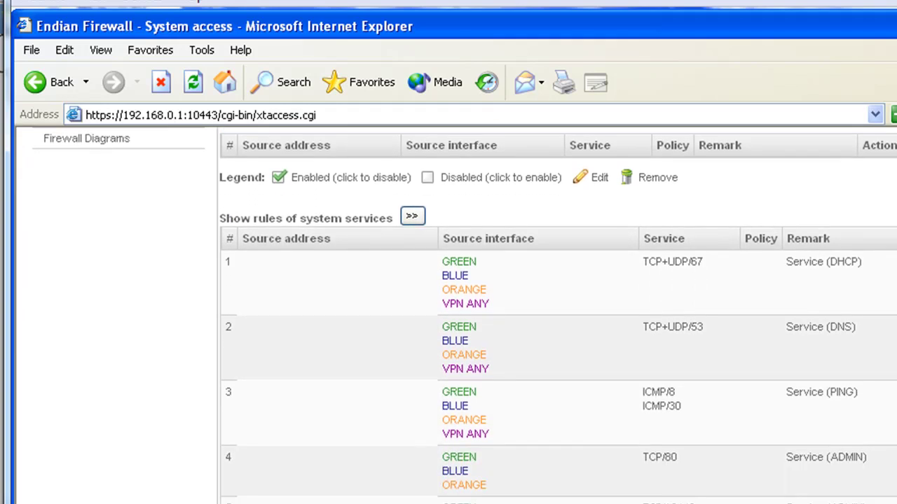
scroll(796, 253, down, 2)
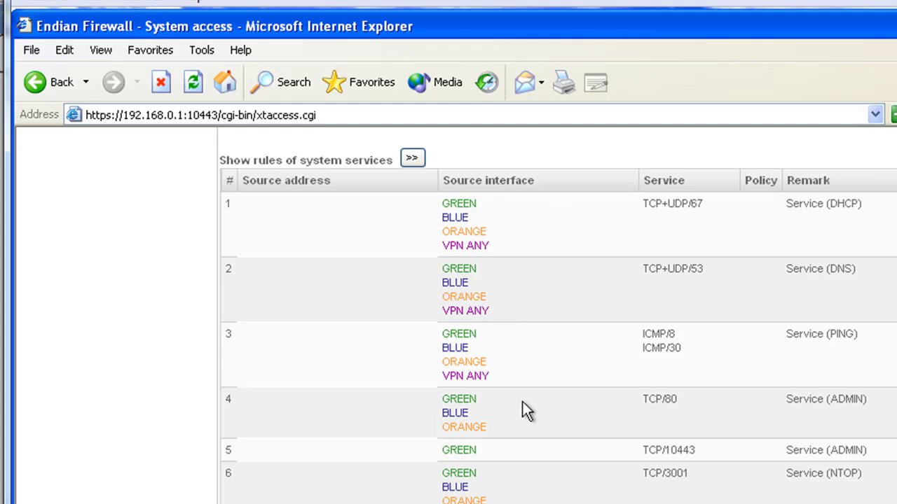
scroll(869, 293, down, 1)
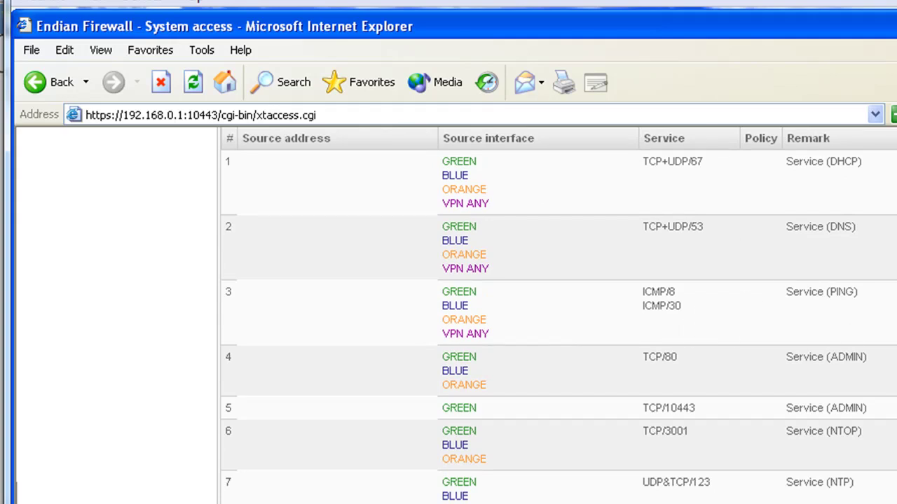
scroll(558, 316, down, 3)
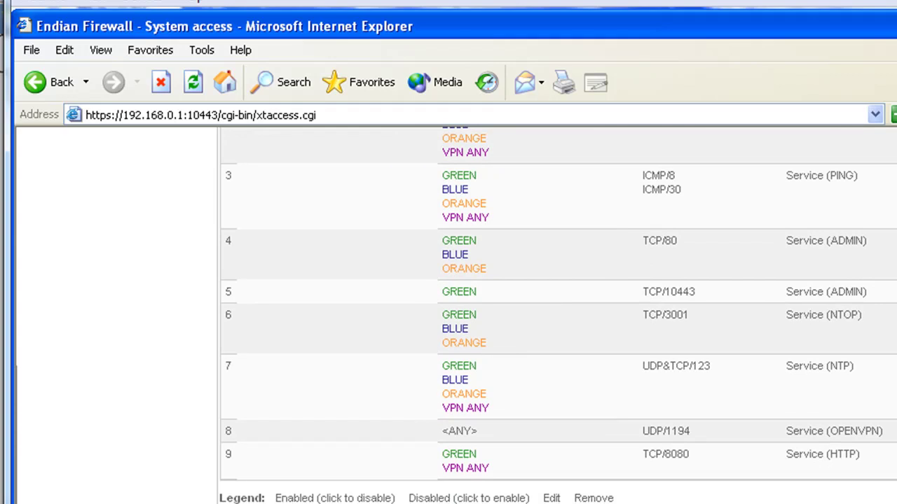
scroll(559, 315, up, 1)
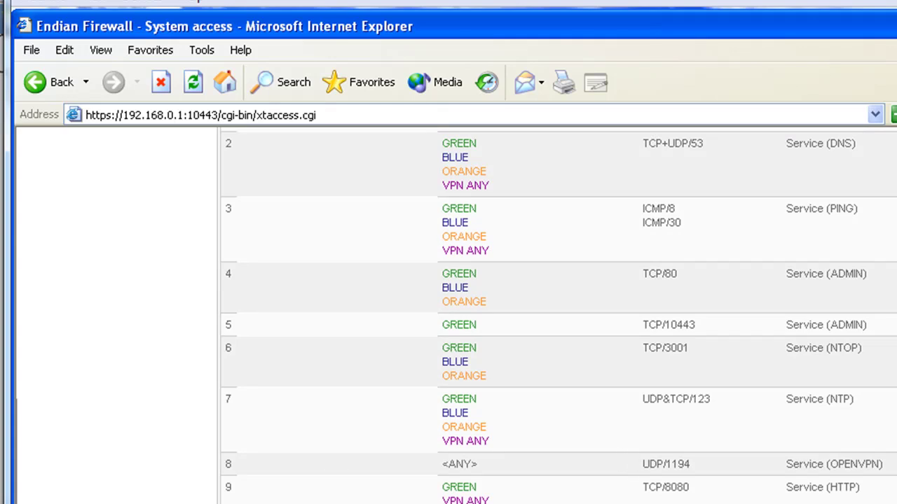
scroll(448, 316, right, 1)
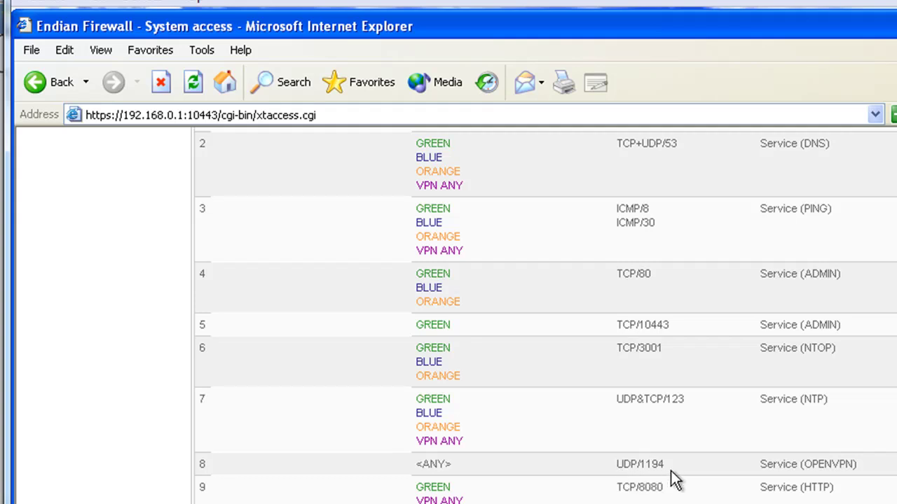
scroll(547, 315, up, 1)
scroll(455, 315, up, 10)
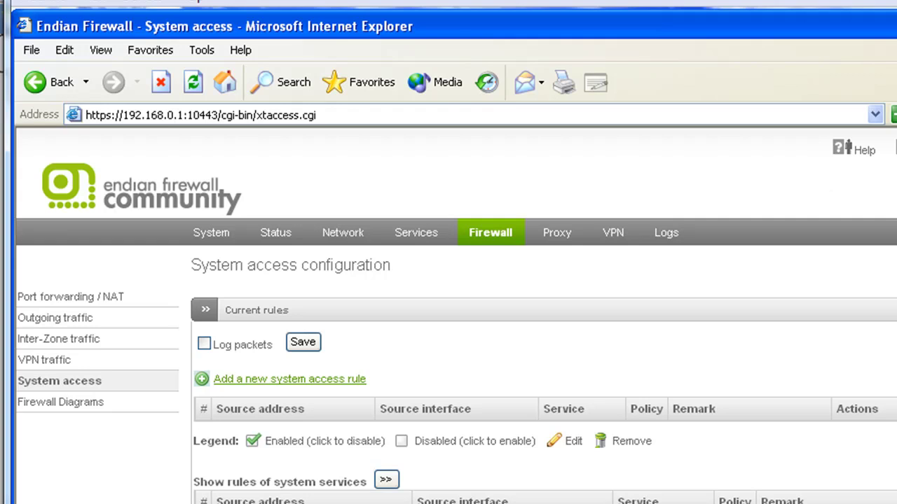
- Return to the Packet Tracer topology and inspect the router and laptop address details
key(alt+Tab)
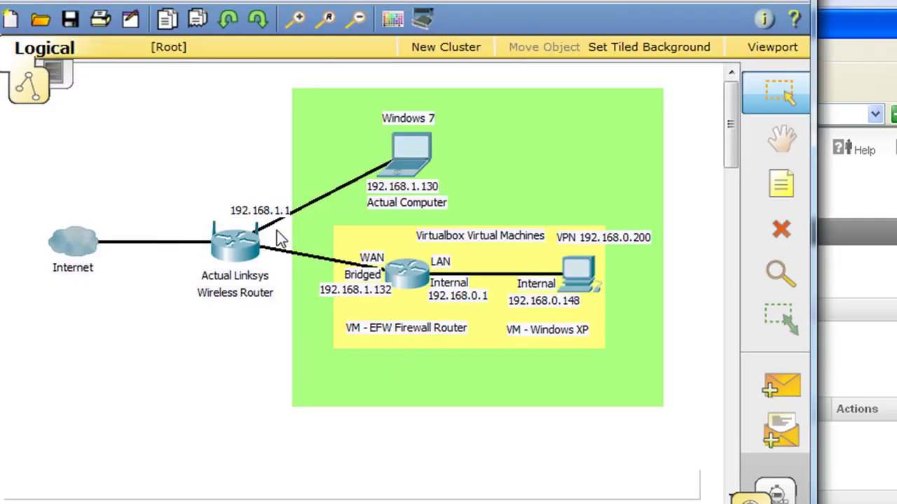
mouse_move(382, 283)
mouse_move(391, 202)
mouse_move(417, 168)
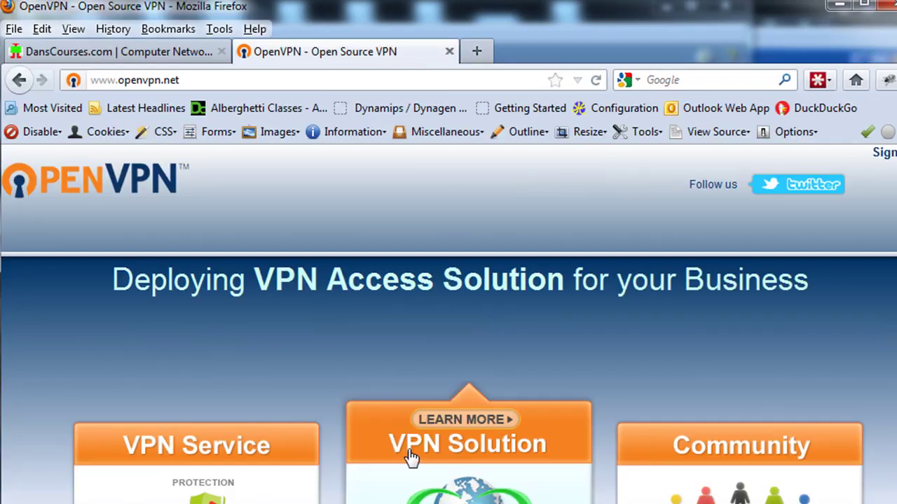
- Go from VPN Solution to Community Downloads and scroll to the openvpn-2.2.2-install.exe Windows installer
click(410, 456)
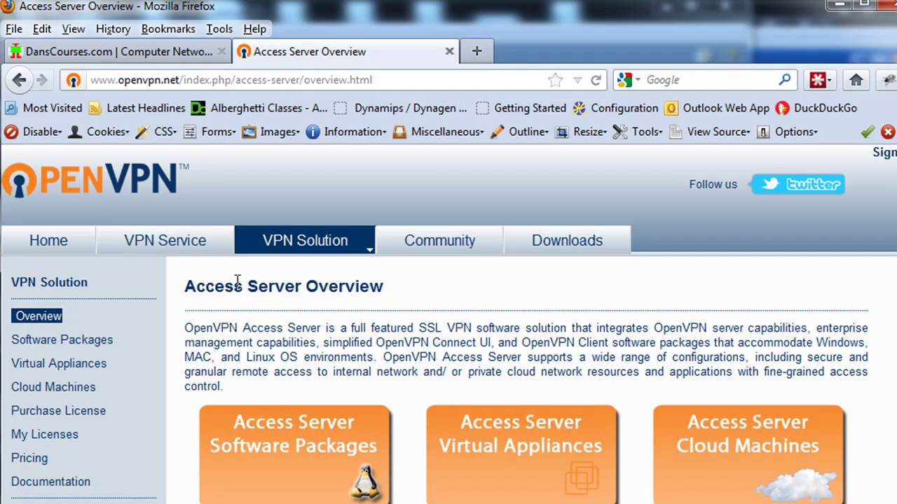
mouse_move(553, 247)
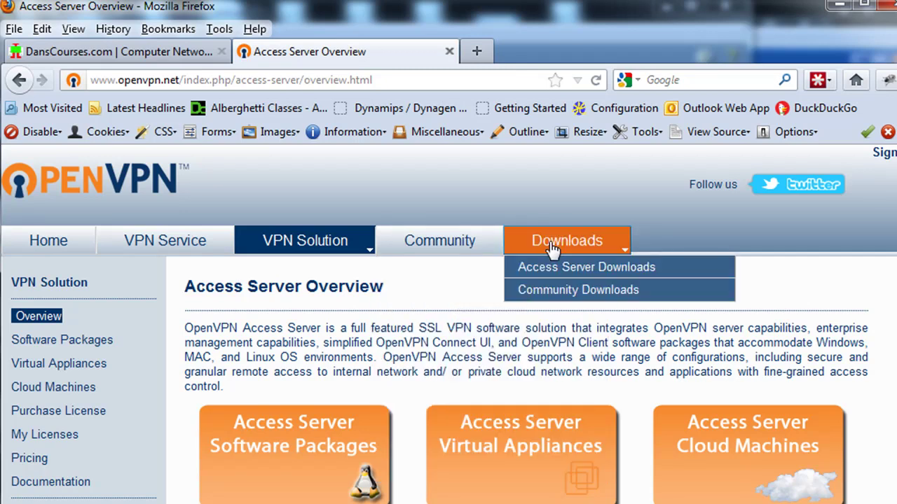
click(557, 294)
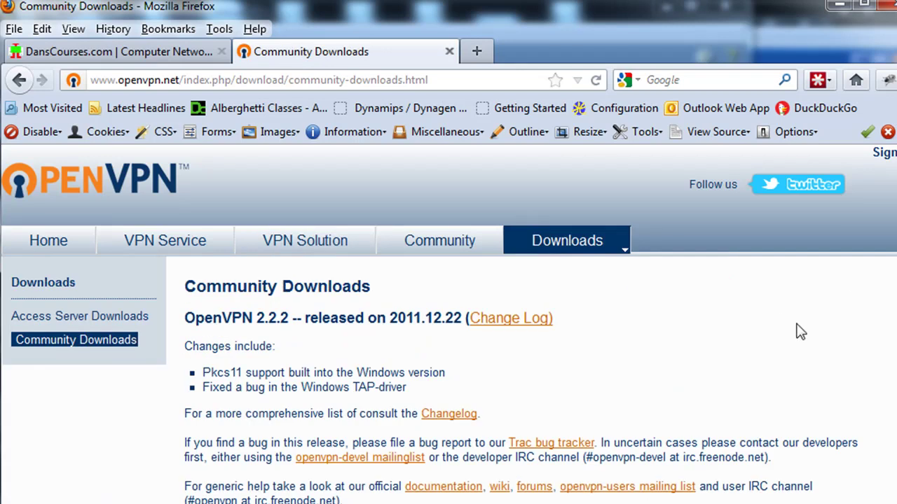
scroll(890, 323, down, 1)
scroll(890, 323, up, 1)
scroll(890, 322, down, 8)
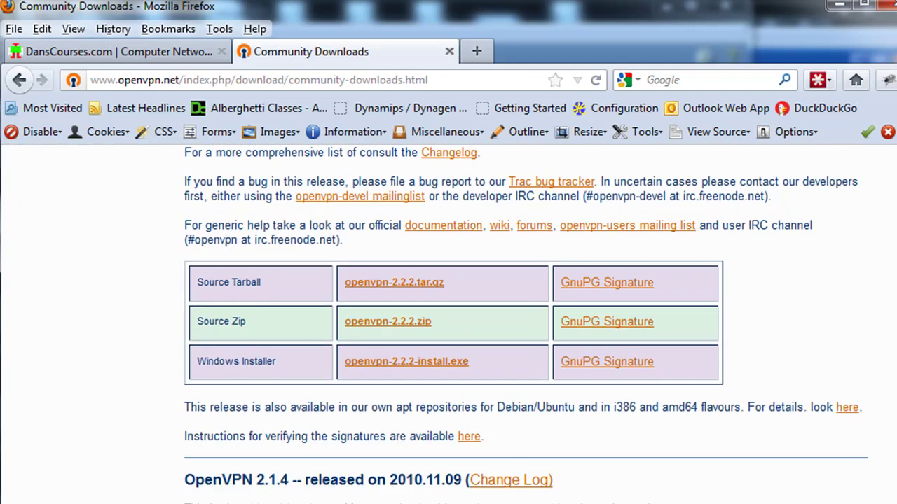
scroll(526, 325, down, 1)
scroll(526, 325, up, 5)
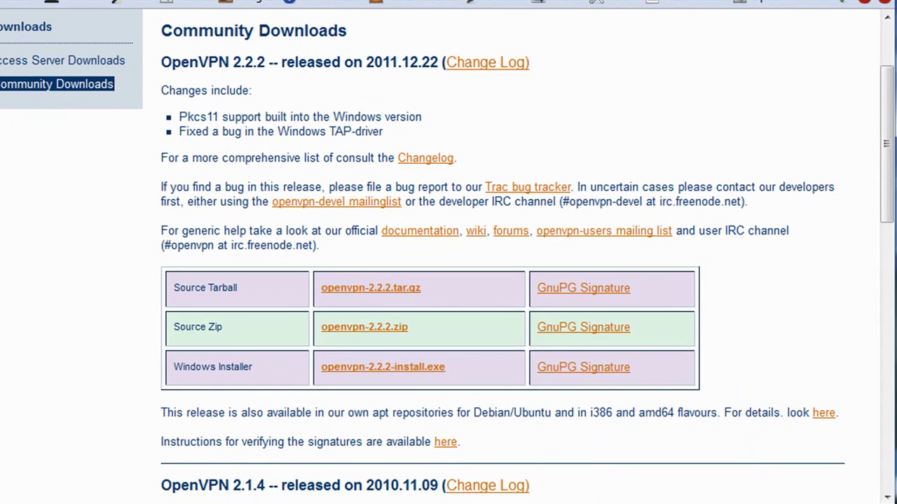
click(782, 503)
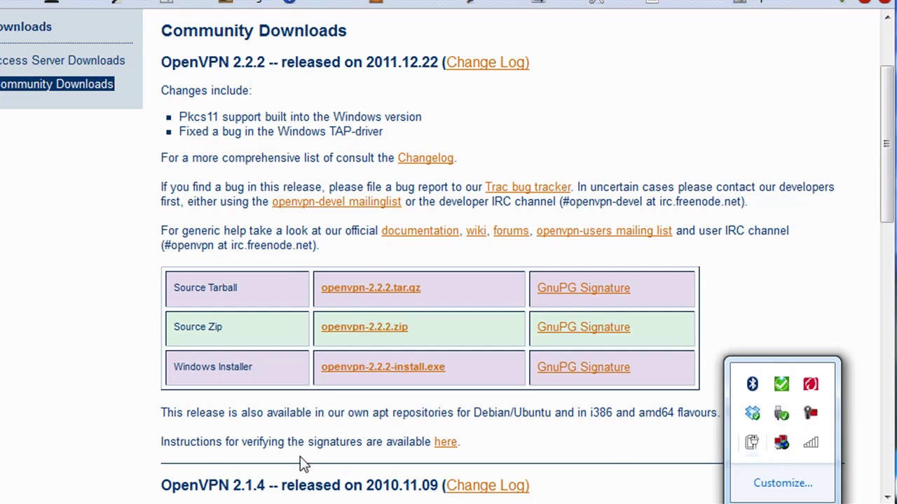
- Briefly open and dismiss the Start menu, then select the efw-dansVlab.pem certificate on the desktop
key(super)
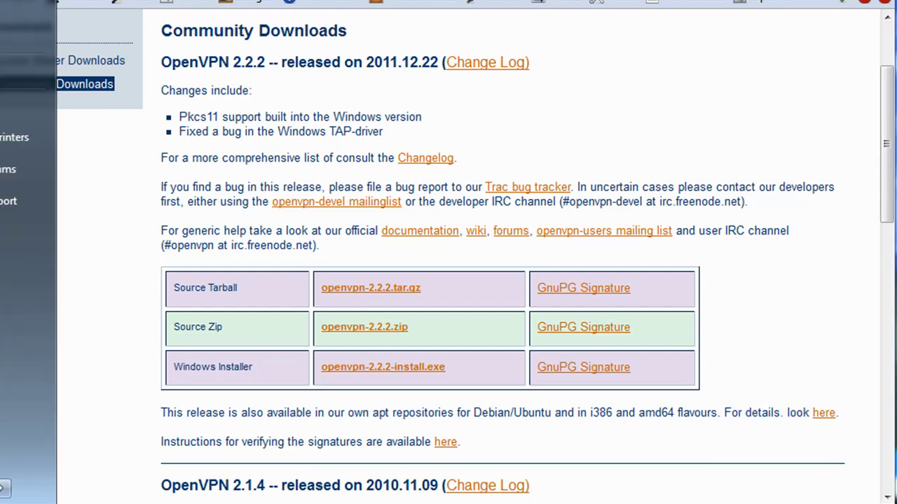
key(Escape)
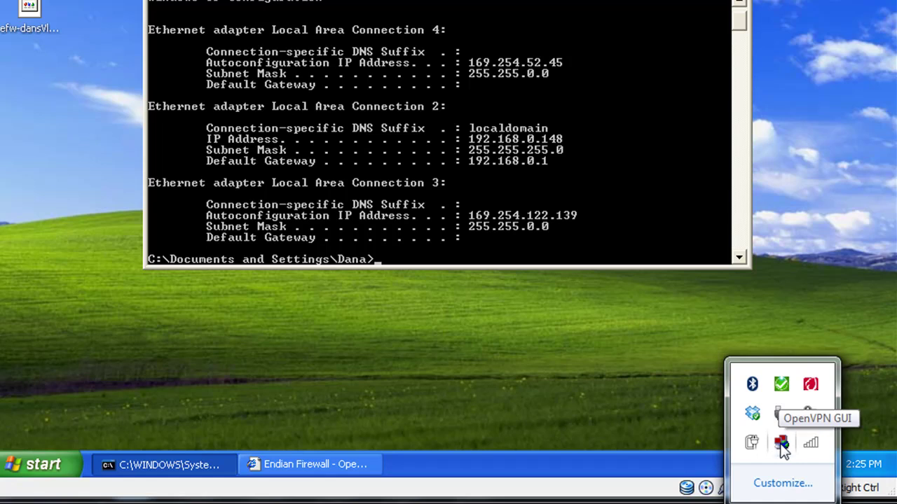
click(547, 386)
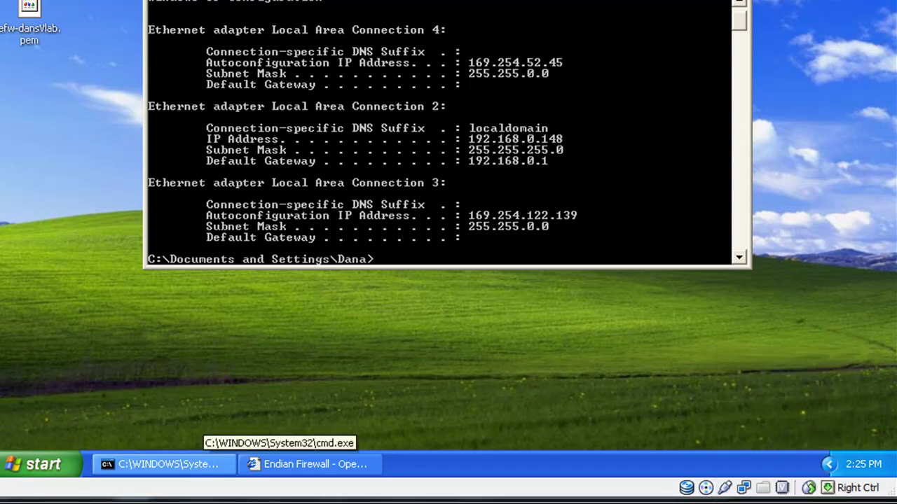
- From the OpenVPN folder, open sample-config and bring up the context menu for sample.ovpn
mouse_move(105, 499)
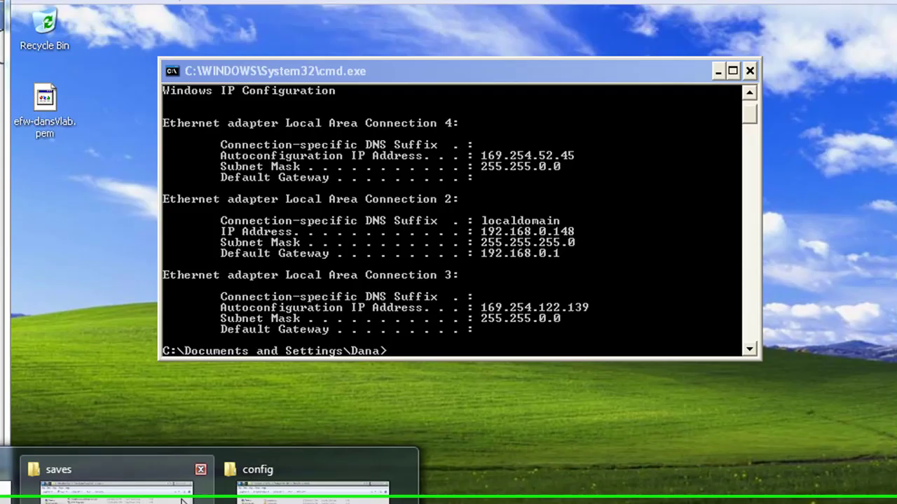
click(240, 490)
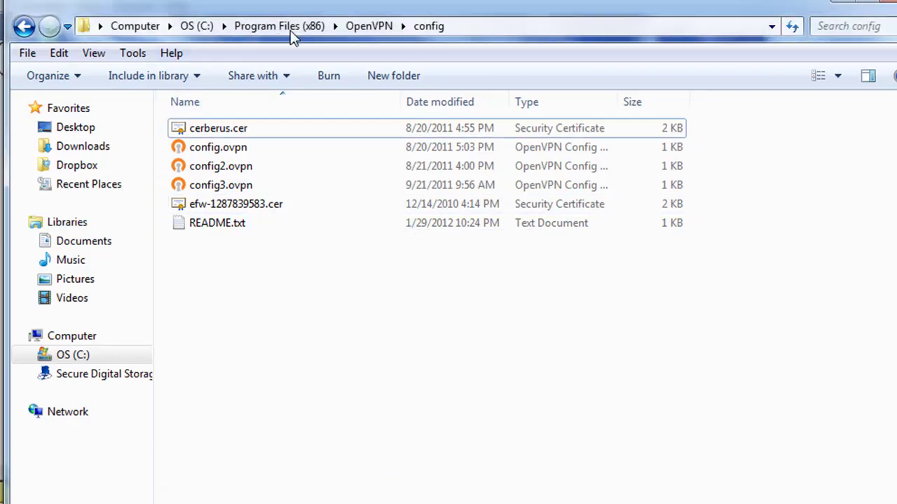
click(368, 26)
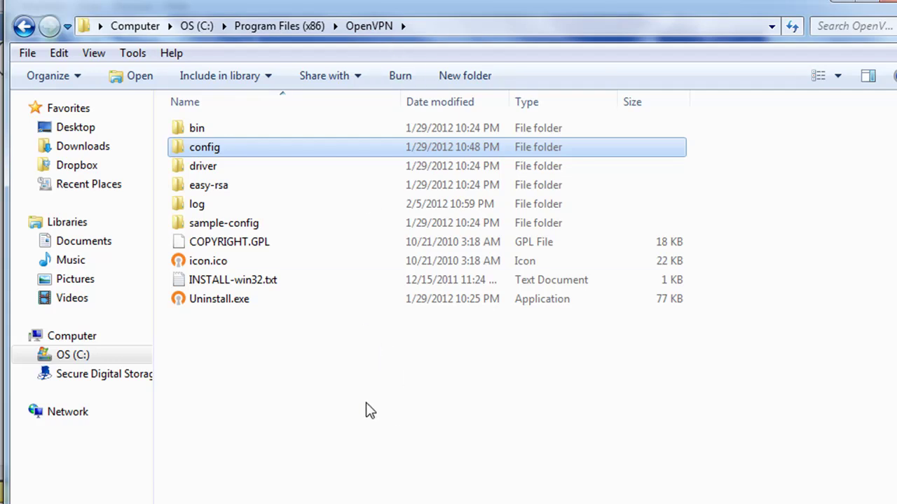
click(207, 230)
double_click(207, 230)
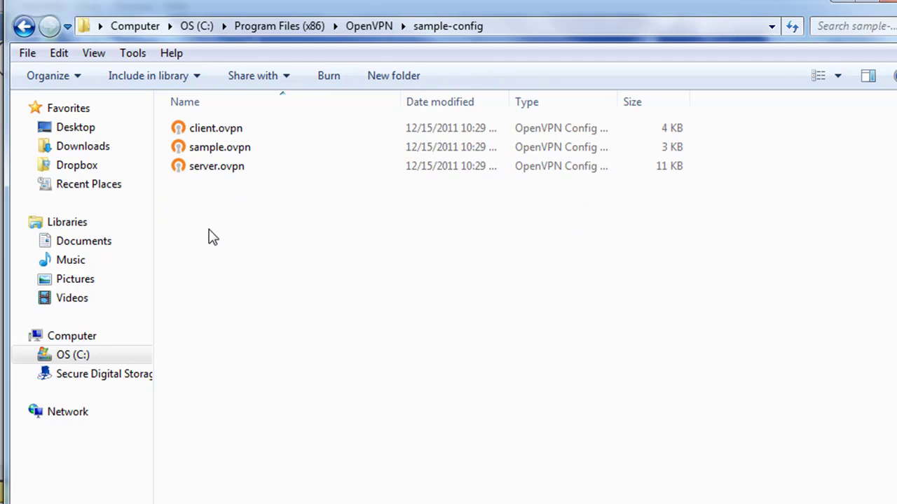
right_click(207, 147)
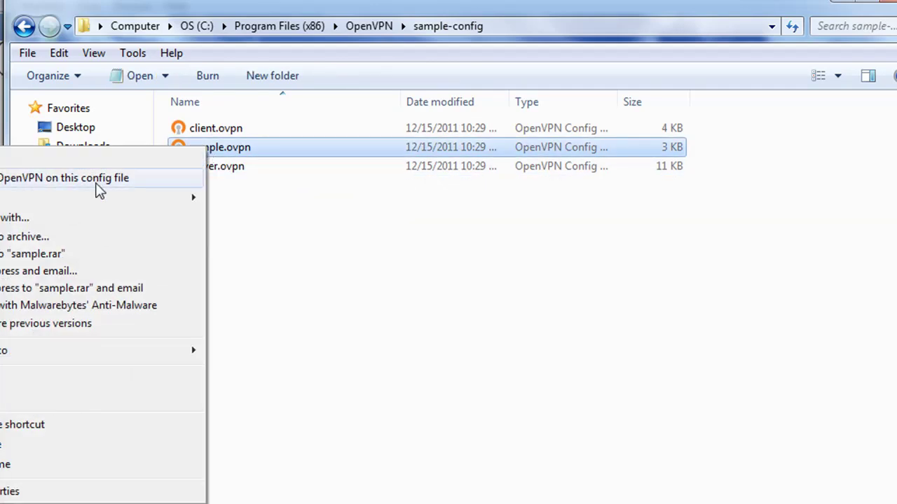
- Open sample.ovpn in Notepad and break the opening run-together comments onto separate lines
click(94, 217)
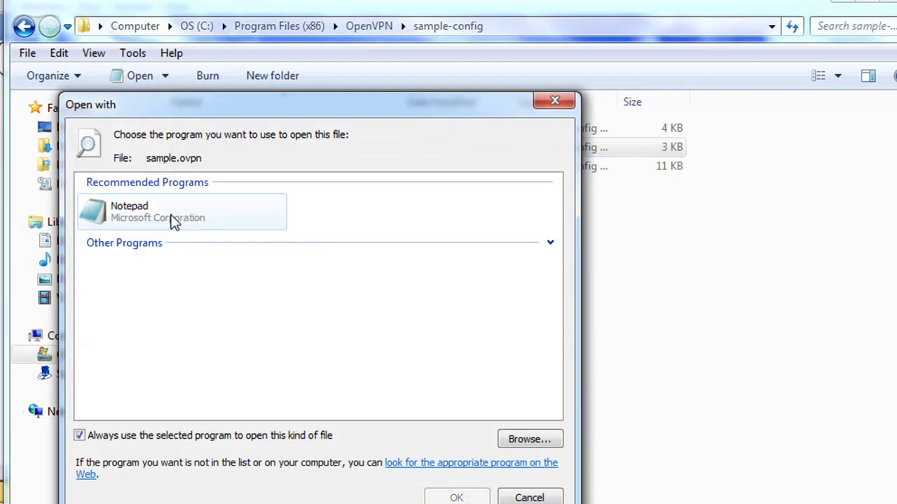
double_click(175, 220)
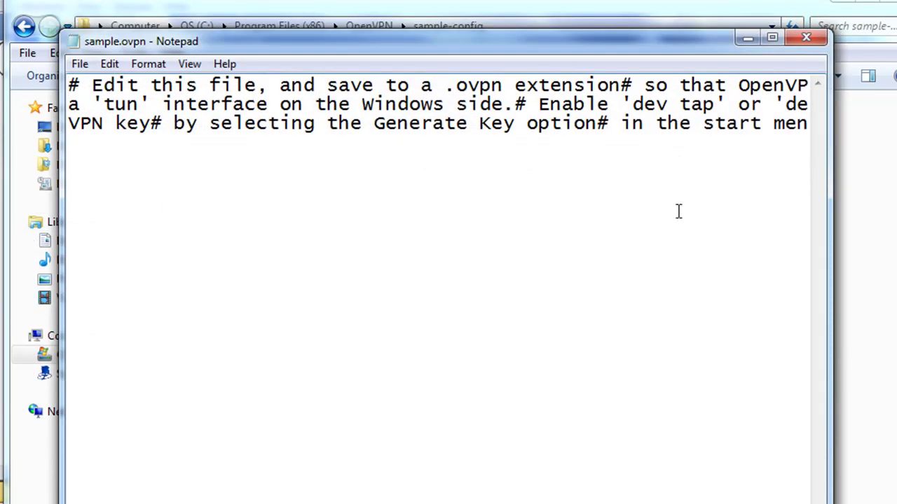
click(622, 84)
key(Return)
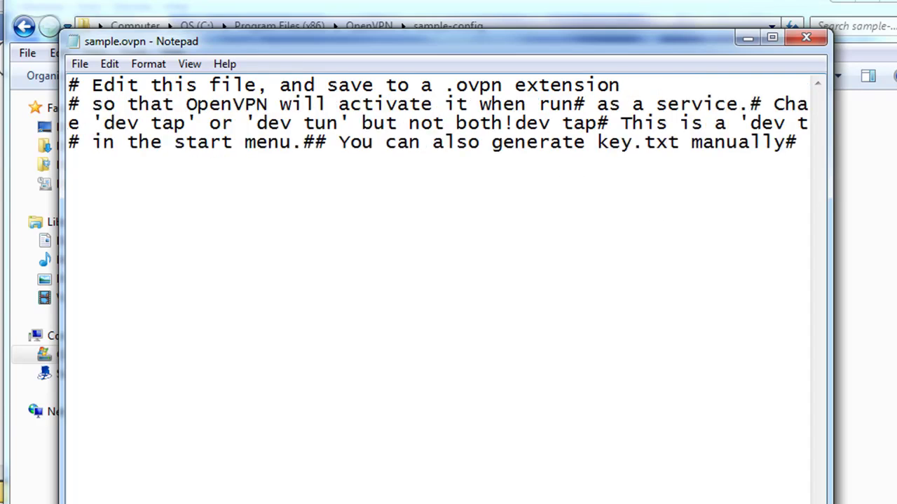
click(574, 104)
key(Return)
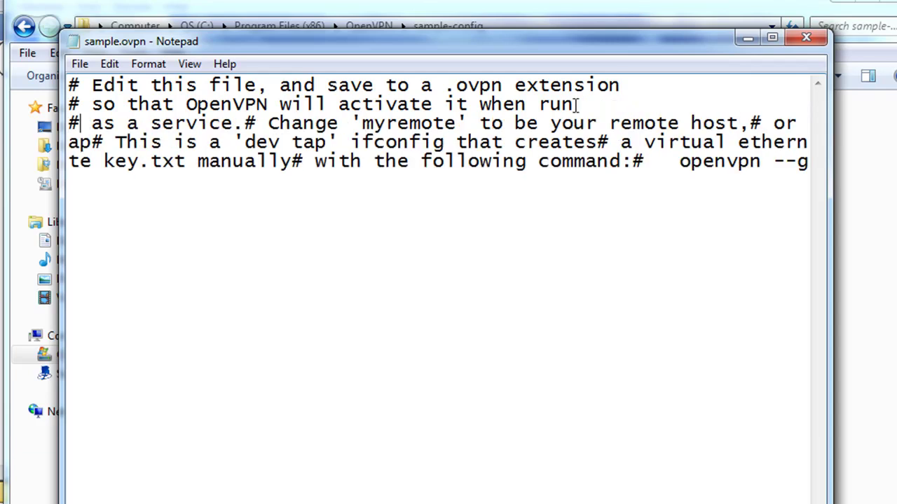
click(250, 123)
key(Return)
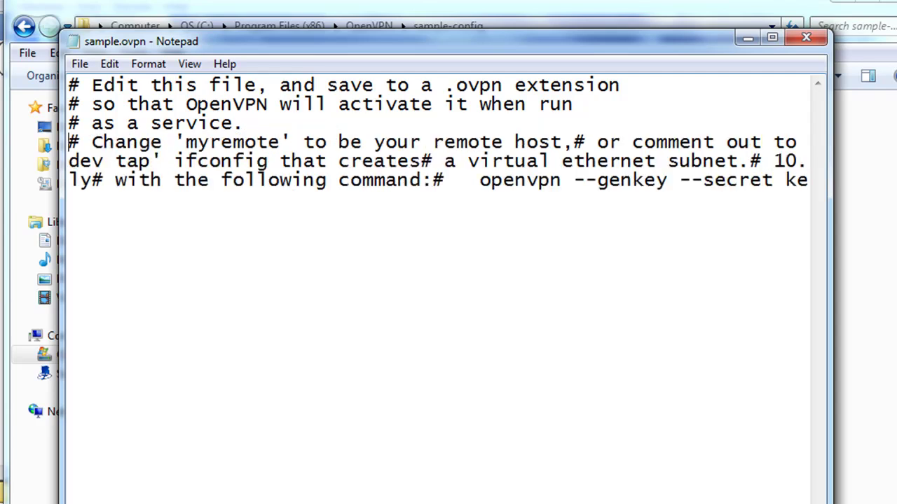
click(573, 142)
key(Return)
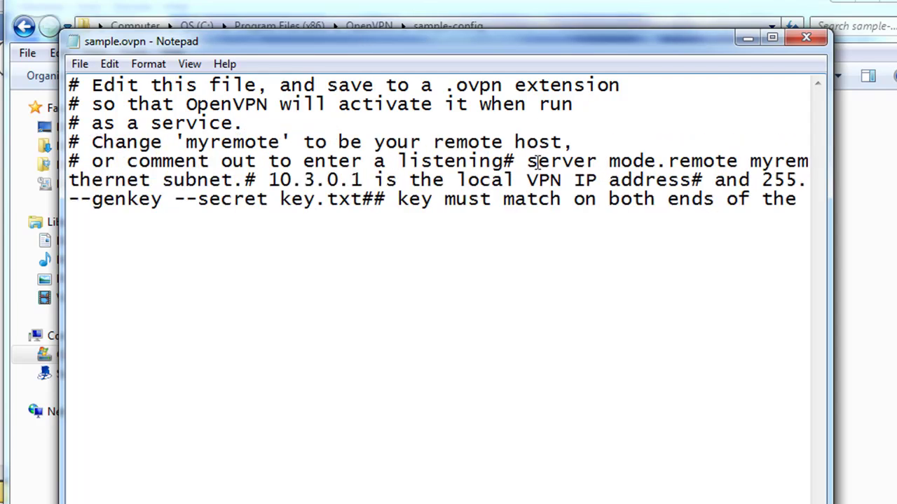
- Split the remote and port comments apart so the port 1194 setting gets its own line
click(513, 161)
key(Return)
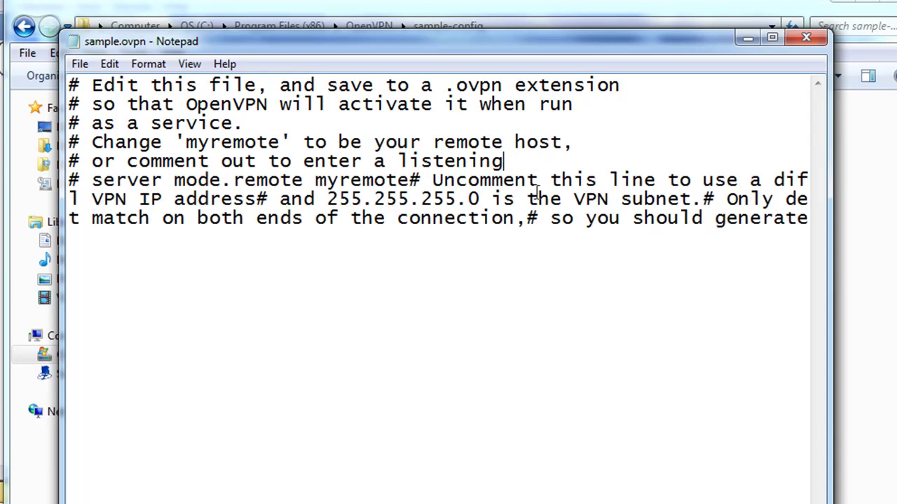
click(411, 180)
key(Return)
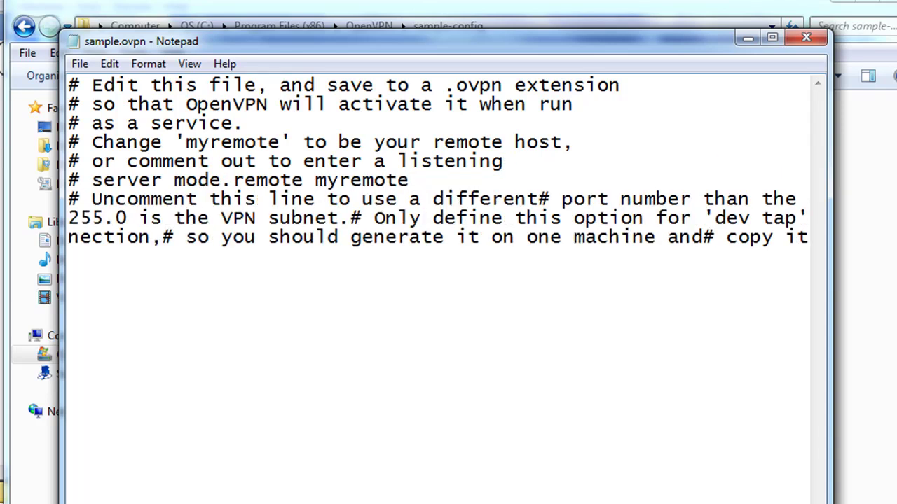
click(539, 199)
key(Return)
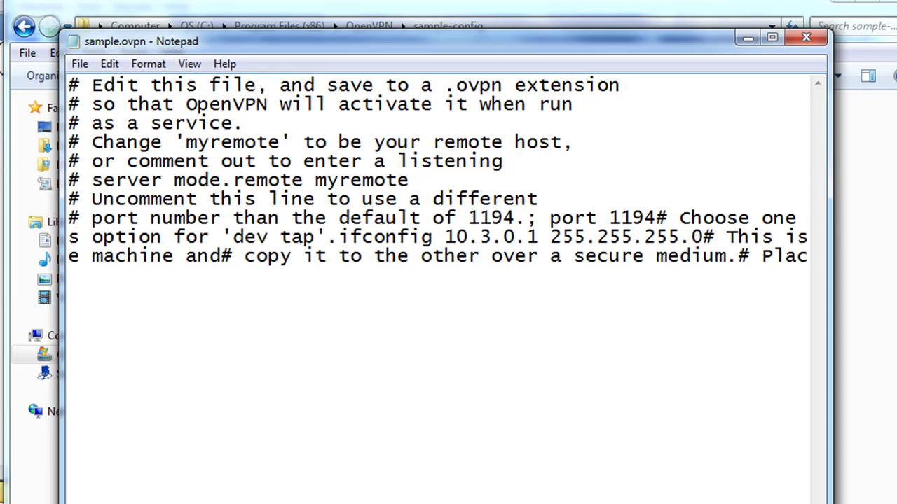
click(529, 218)
key(Return)
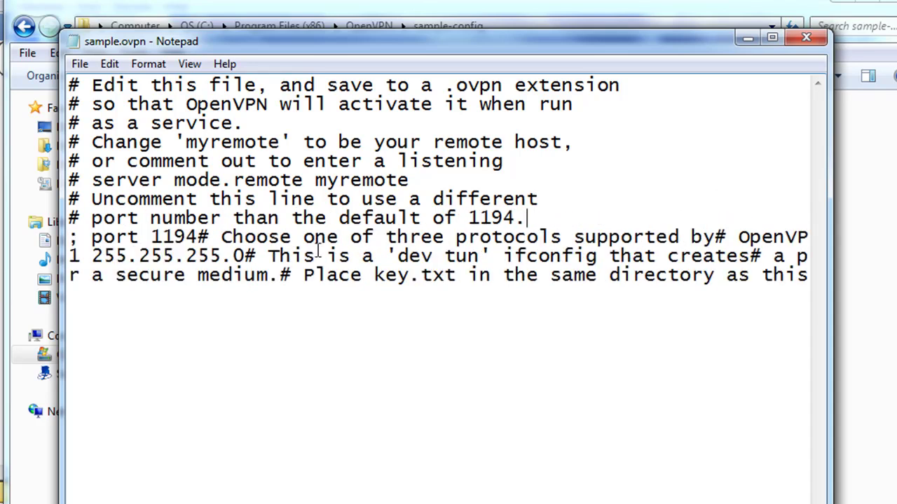
- Move the protocol comment below port 1194 and remove the semicolon to activate port 1194
click(92, 238)
drag(91, 238, 153, 238)
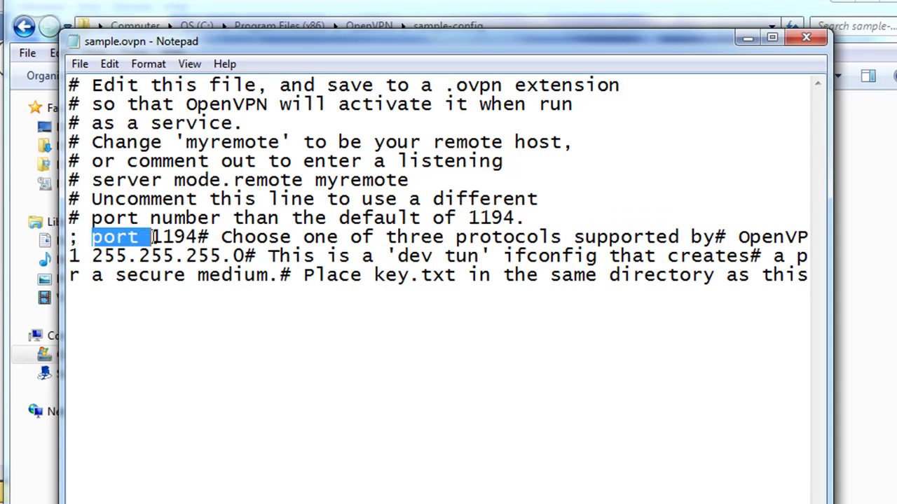
click(199, 236)
key(Return)
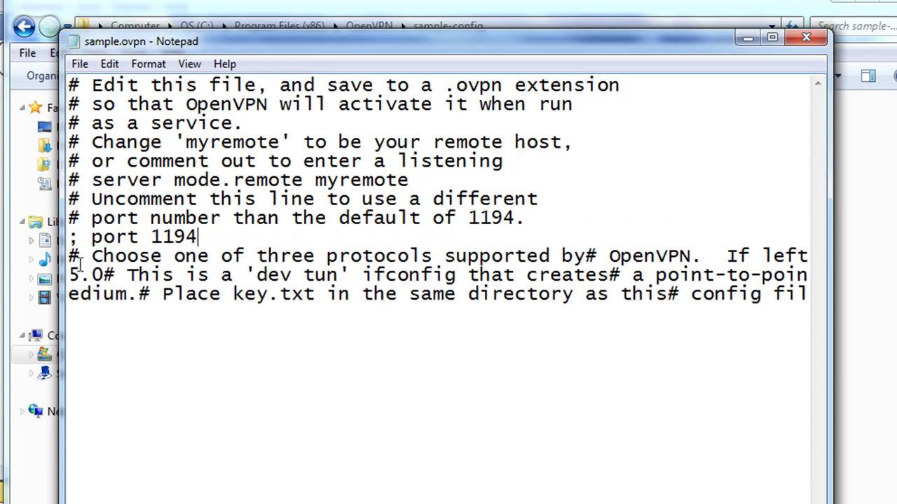
click(109, 317)
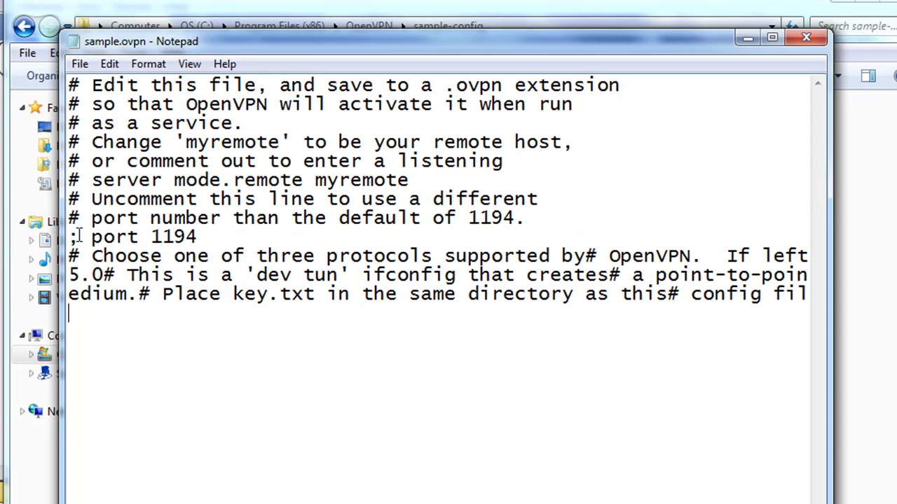
click(79, 236)
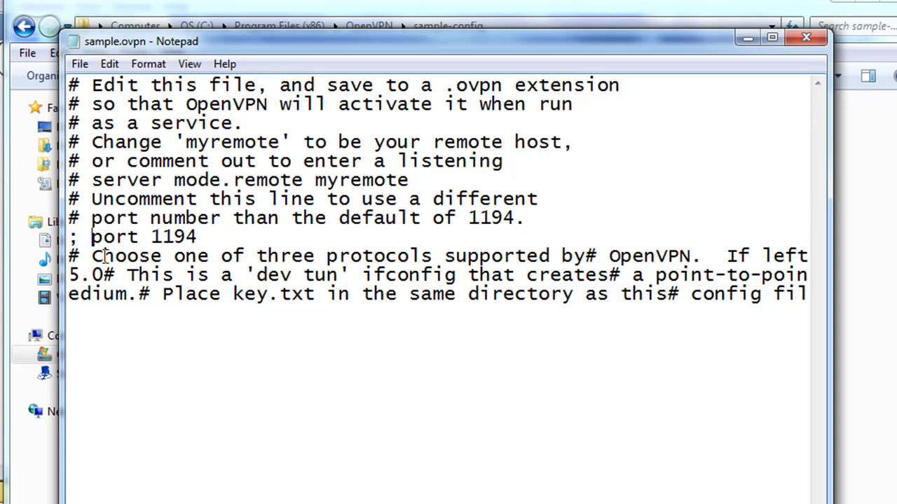
key(BackSpace)
key(BackSpace)
key(Left)
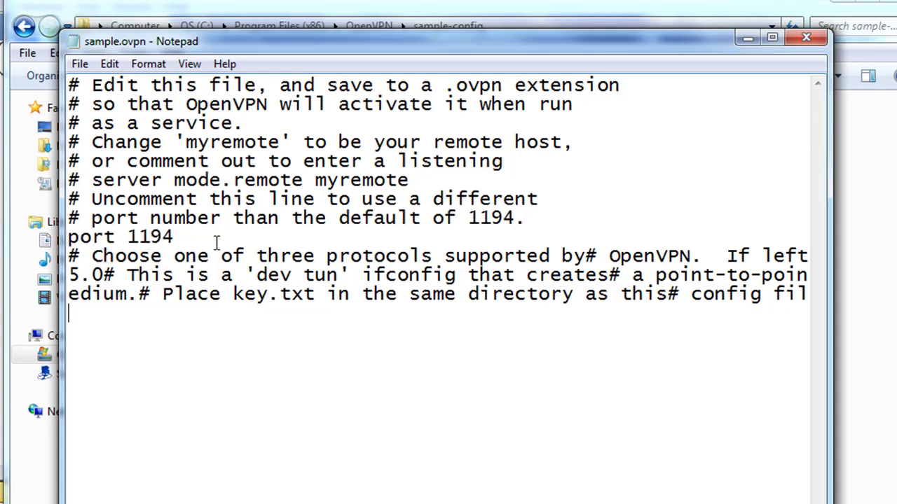
- Split the protocol and network comments so proto udp stands alone, then close the file
click(588, 261)
key(Return)
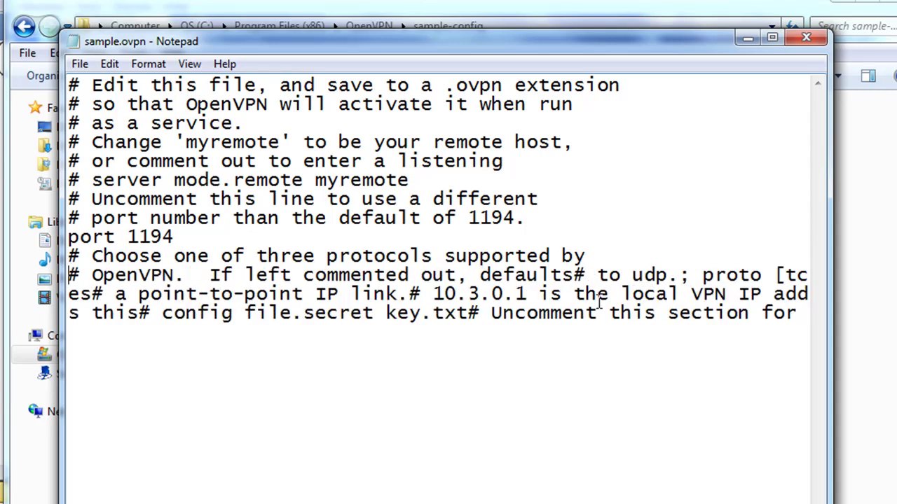
click(575, 276)
key(Return)
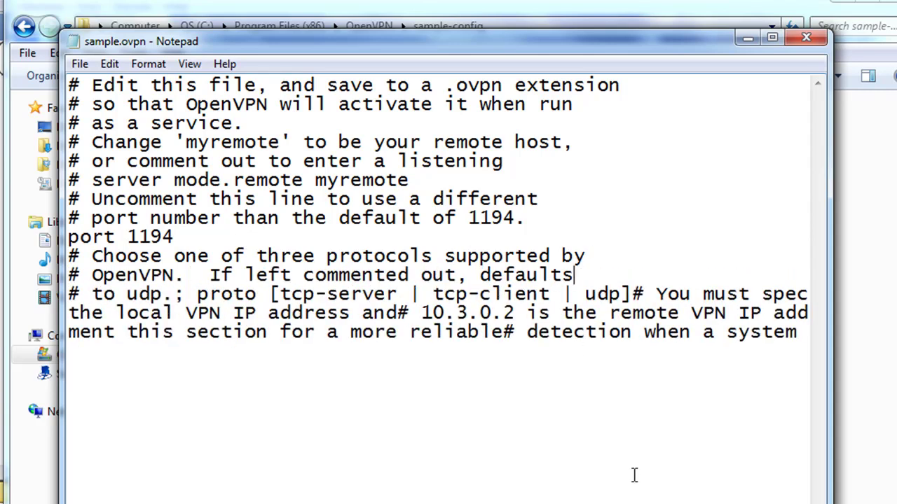
click(173, 295)
key(Return)
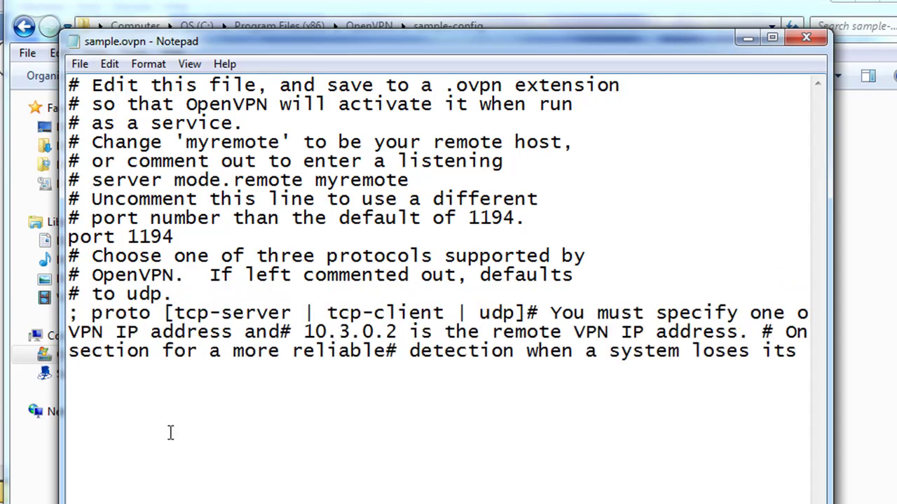
drag(68, 313, 116, 314)
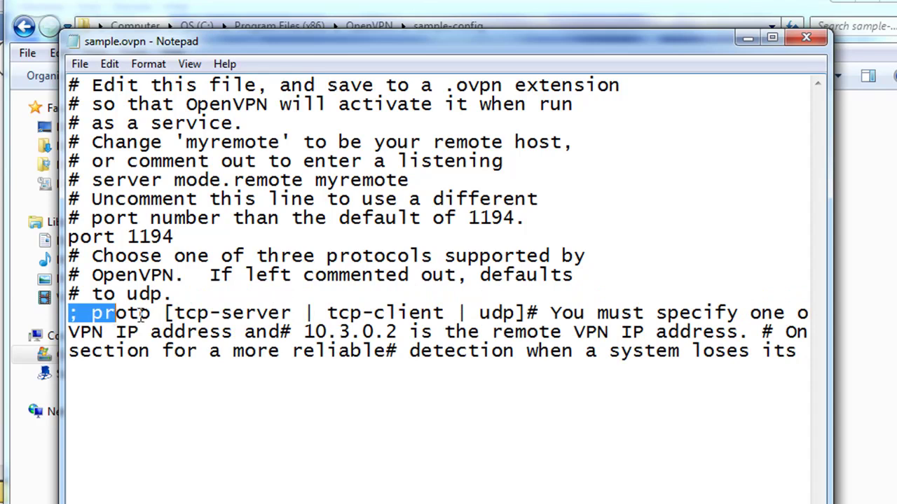
click(526, 312)
key(Return)
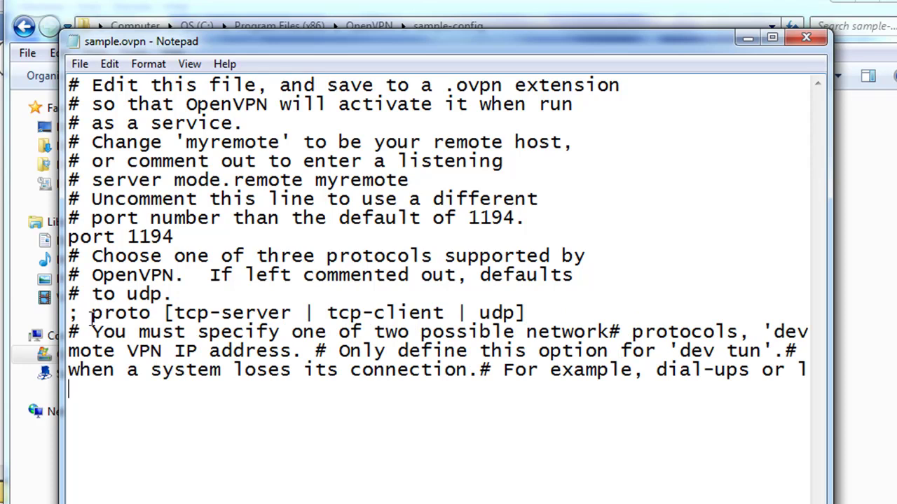
click(609, 331)
key(Return)
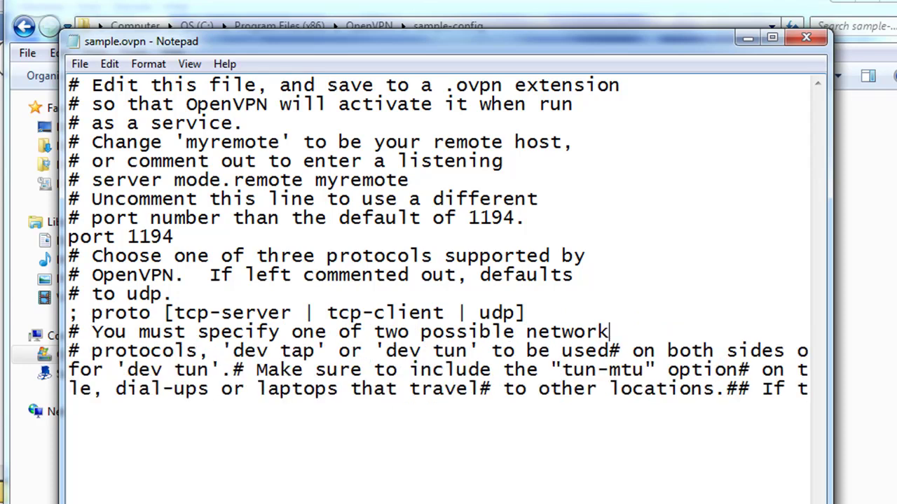
click(806, 38)
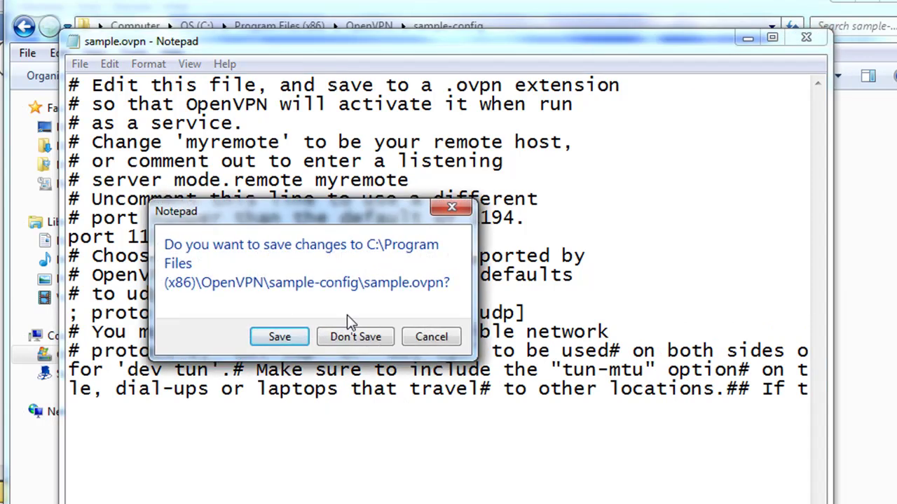
- Discard the sample.ovpn edits and open virtual-EFW.ovpn from the OpenVPN config folder in Notepad
click(356, 337)
key(BackSpace)
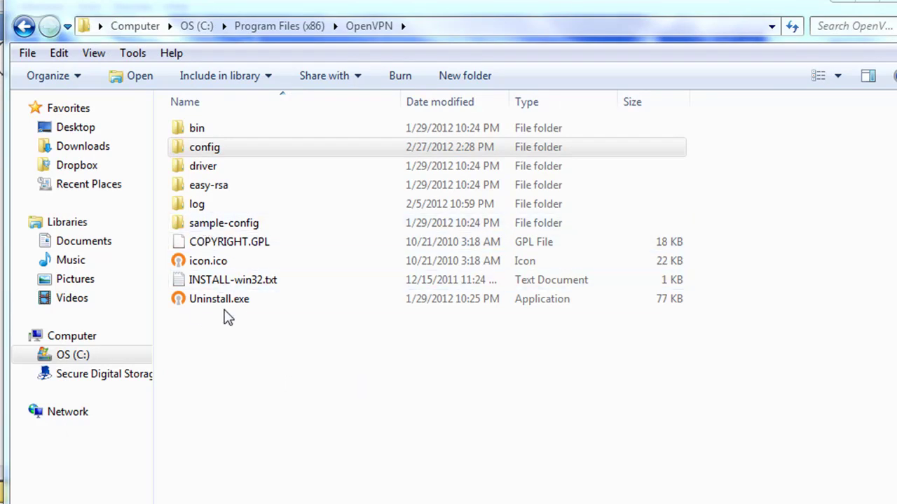
click(207, 153)
double_click(208, 152)
click(370, 27)
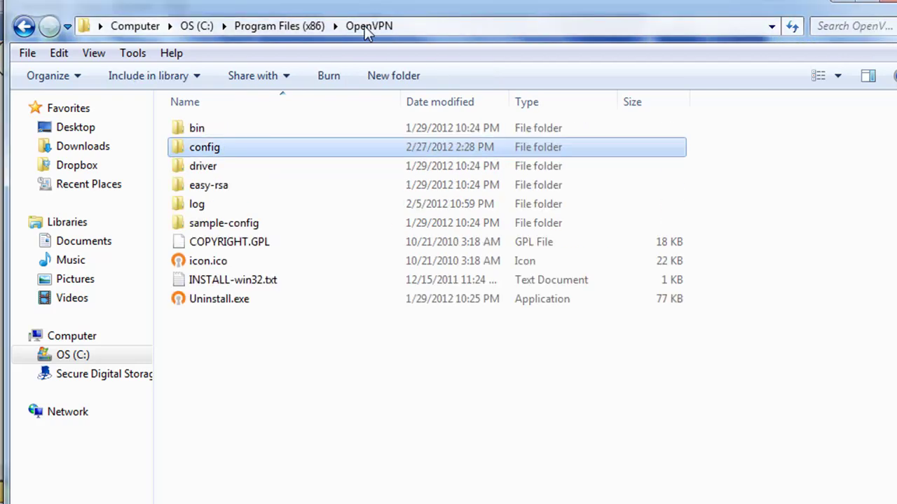
double_click(208, 151)
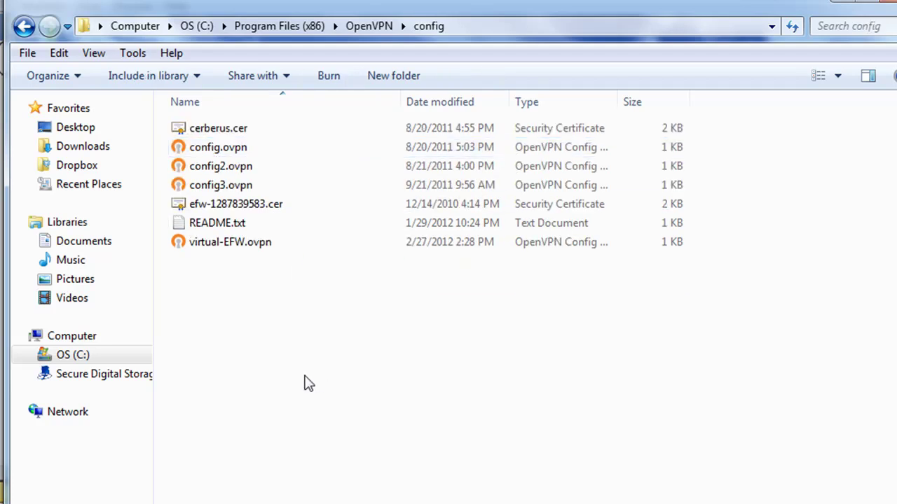
right_click(212, 244)
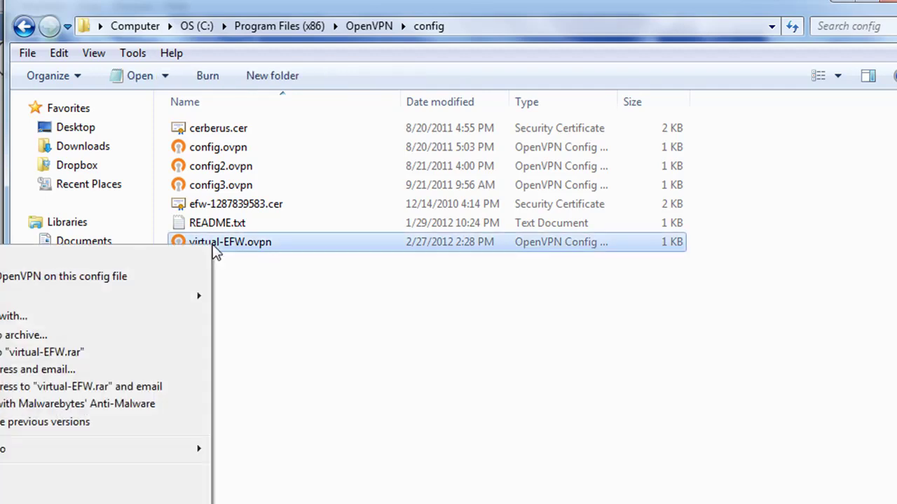
click(138, 316)
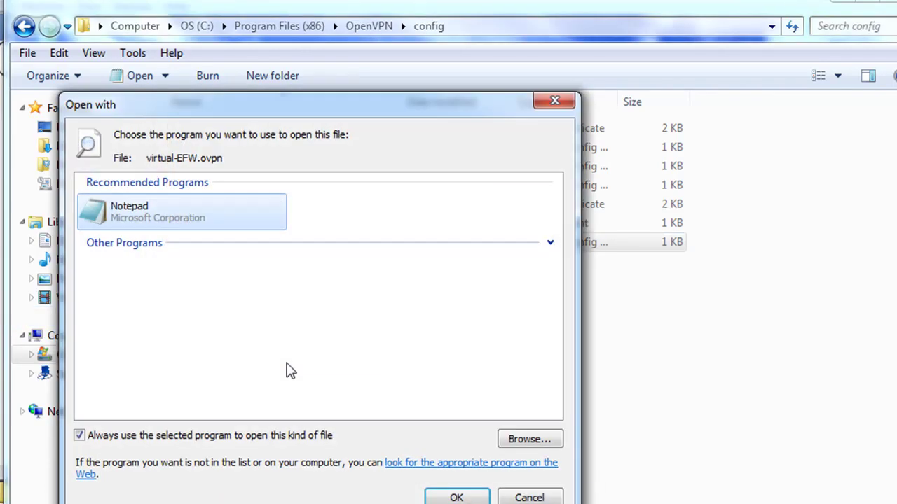
double_click(136, 218)
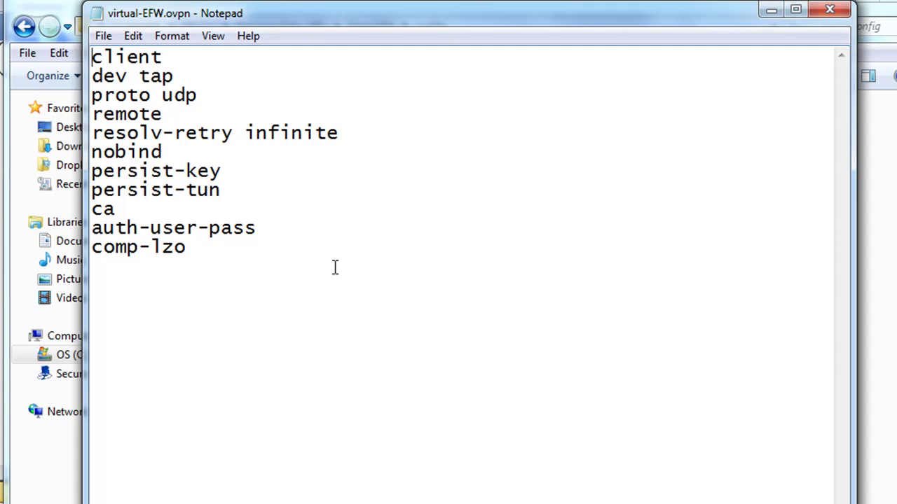
- Set the remote address to 192.168.1.132 after checking Packet Tracer, then place the caret after ca
click(164, 113)
text(192)
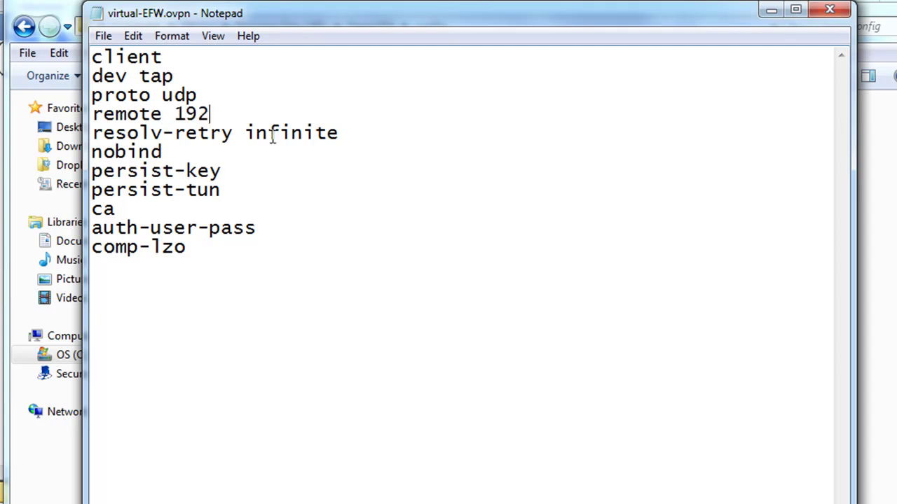
text(.168.0)
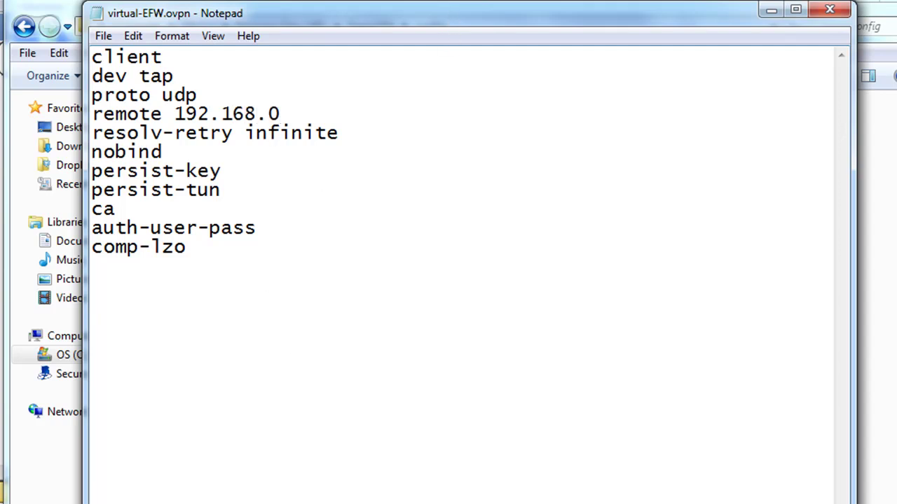
key(alt+Tab)
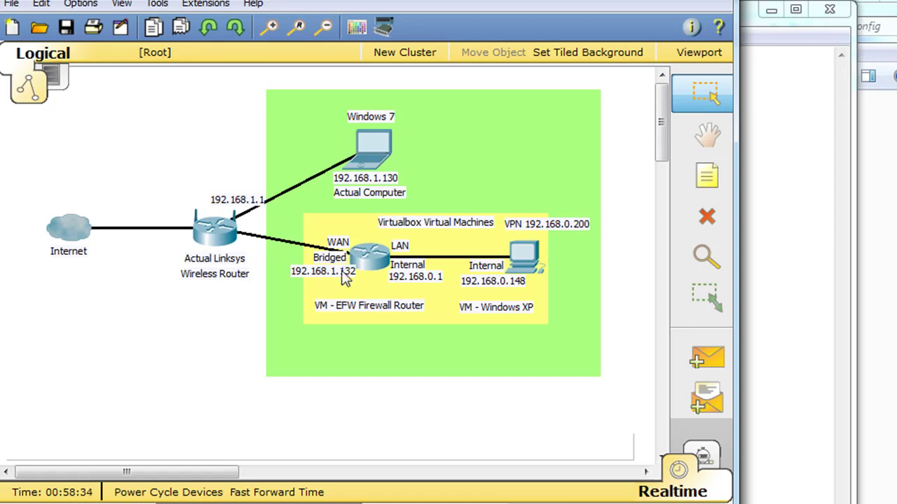
key(alt+Tab)
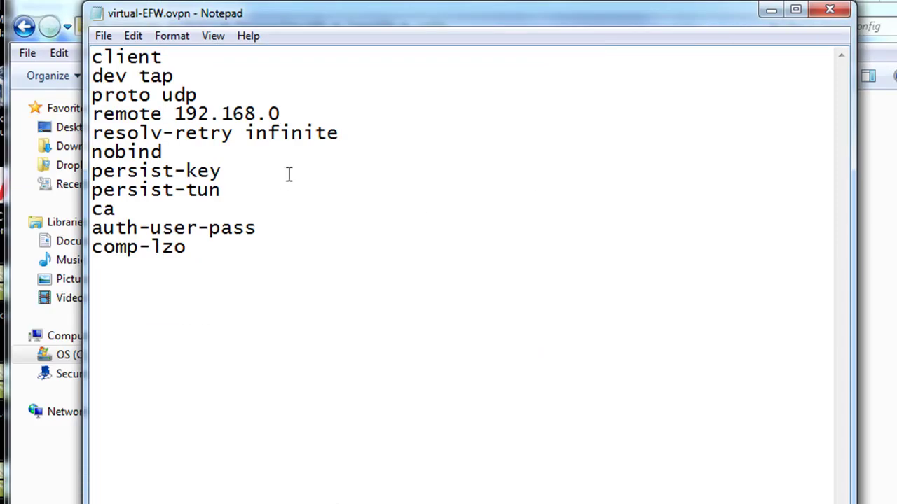
double_click(275, 114)
text(1.132)
click(127, 209)
double_click(113, 211)
- Place the caret after ca, check efw-dansVlab.pem on the Windows XP VM desktop, then return to Notepad
click(136, 214)
click(325, 484)
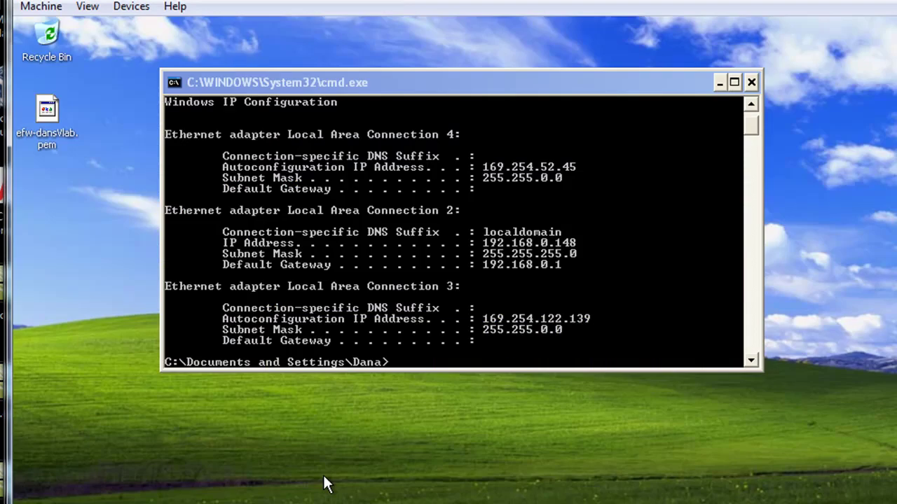
click(52, 119)
click(98, 186)
mouse_move(26, 143)
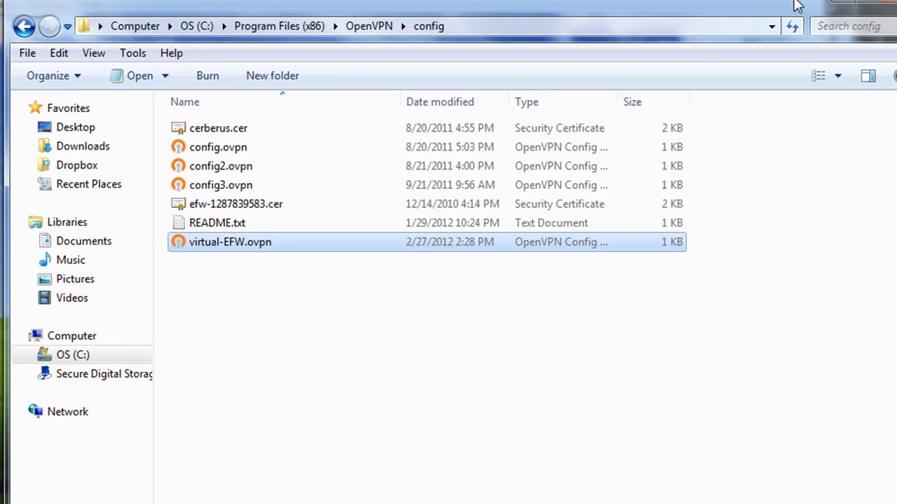
drag(797, 6, 604, 44)
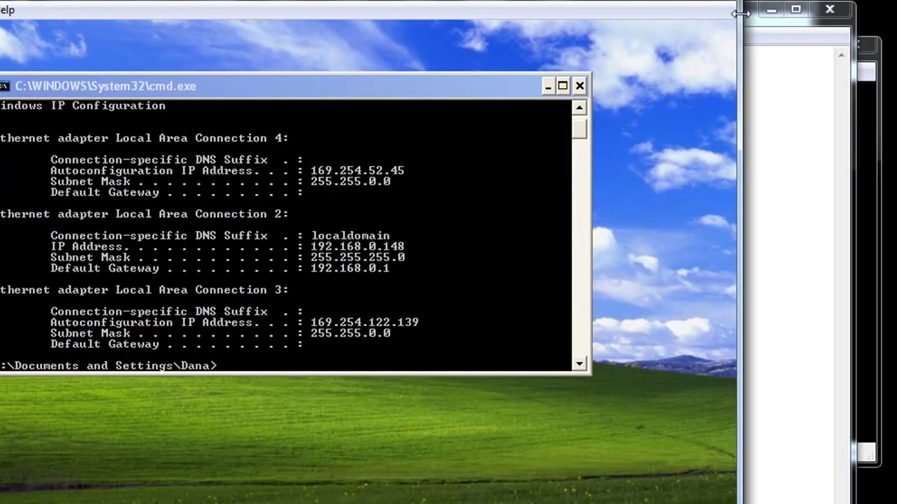
click(755, 32)
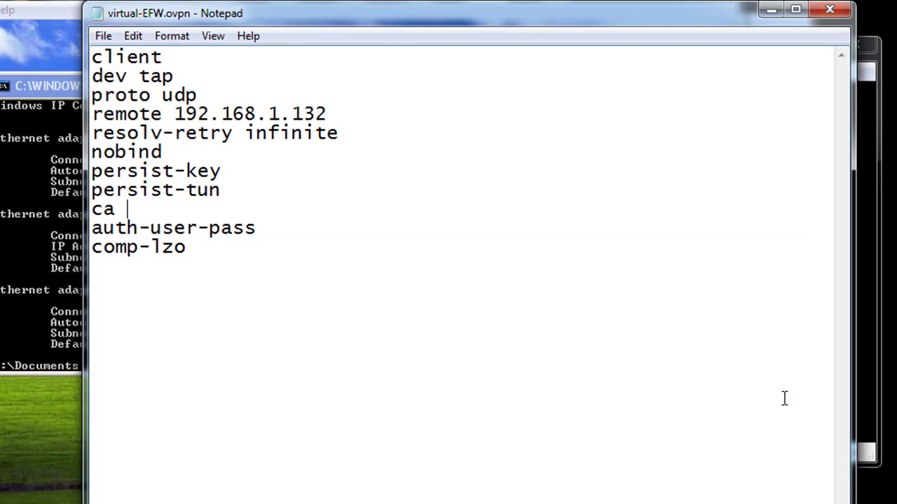
- Copy efw-dansVlab.pem from the VM desktop and paste it into the OpenVPN config folder
drag(721, 10, 721, 21)
drag(641, 20, 492, 32)
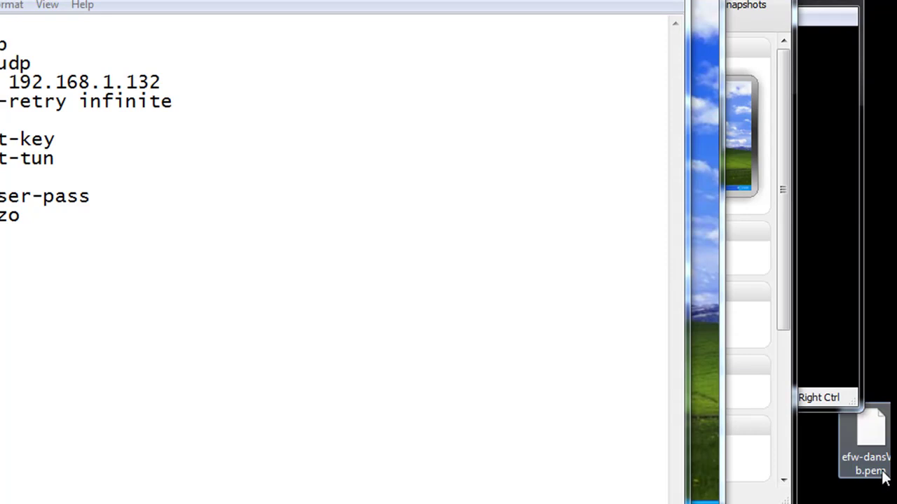
drag(617, 1, 677, 0)
click(869, 436)
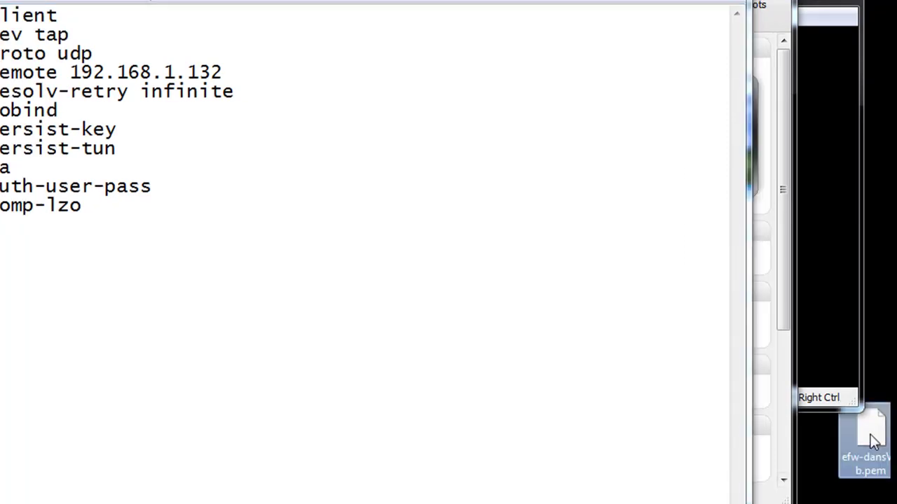
right_click(870, 435)
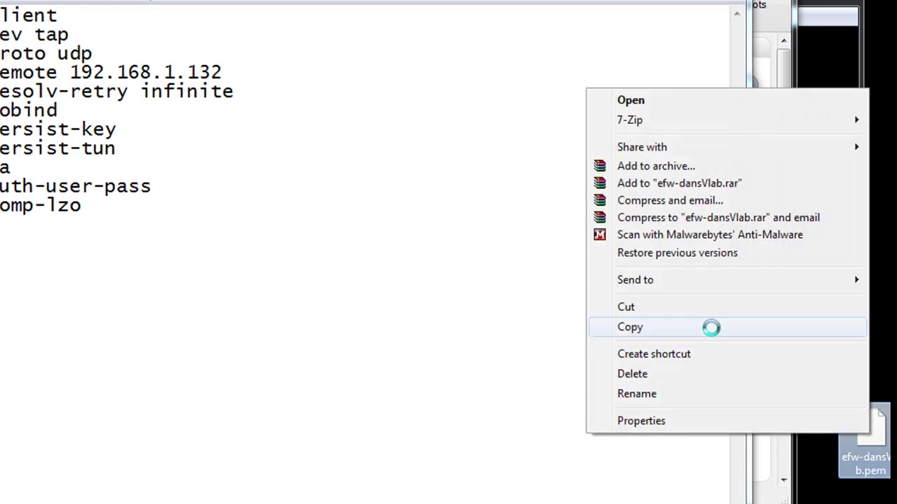
click(714, 327)
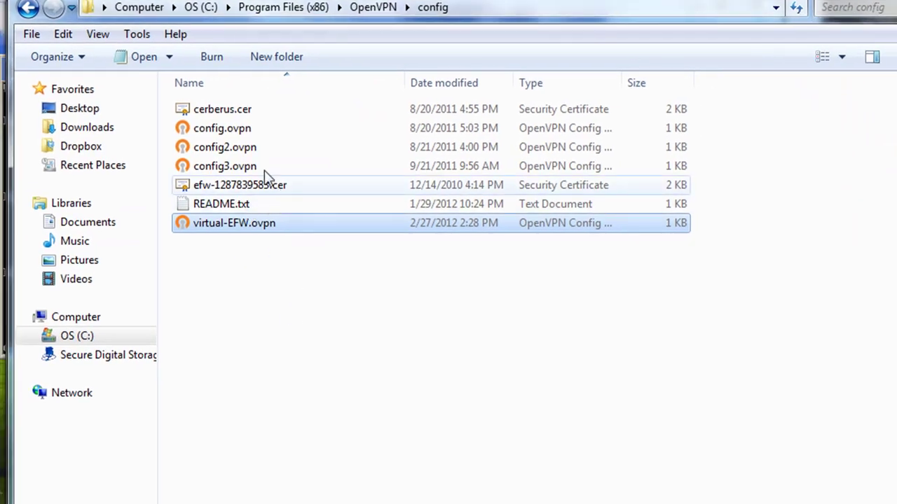
right_click(234, 302)
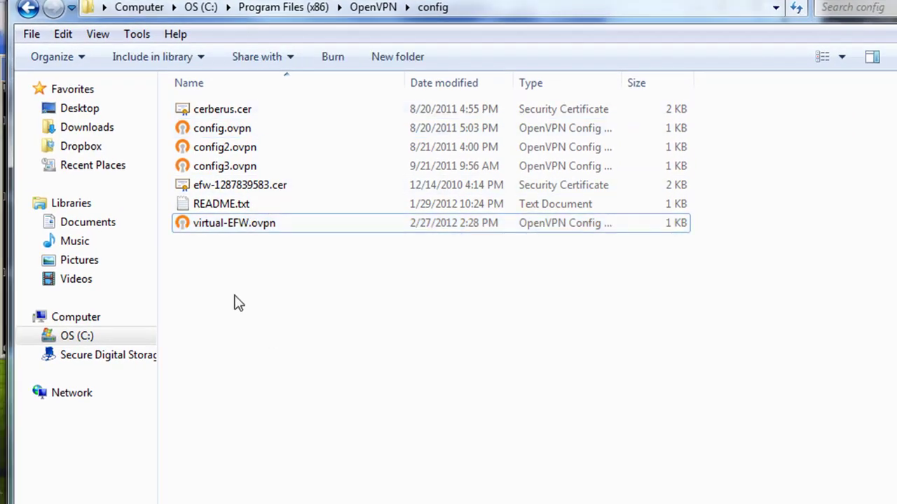
click(176, 421)
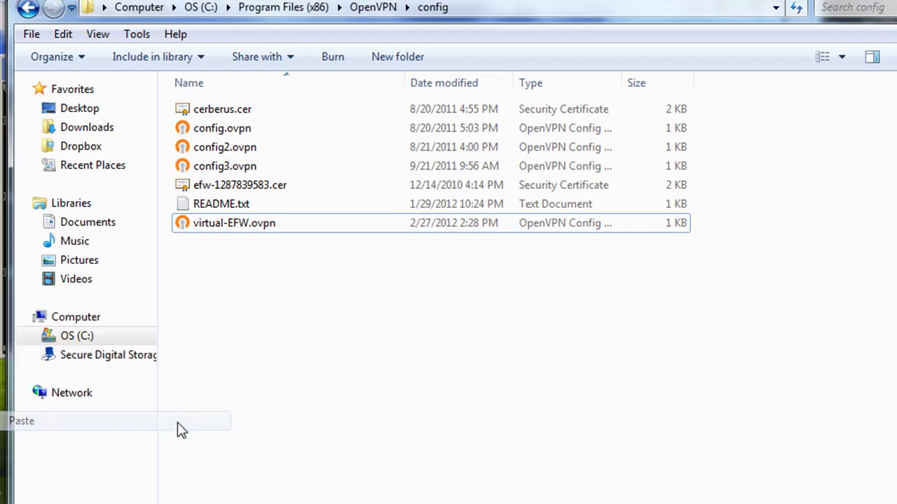
- Copy the pasted certificate's file name, efw-dansVlab.pem, without renaming it
click(337, 457)
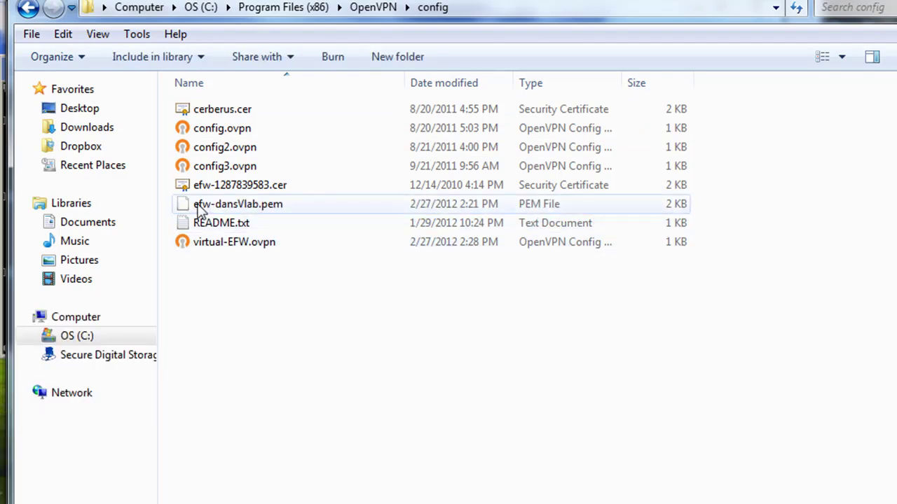
click(248, 210)
click(263, 213)
key(End)
key(ctrl+a)
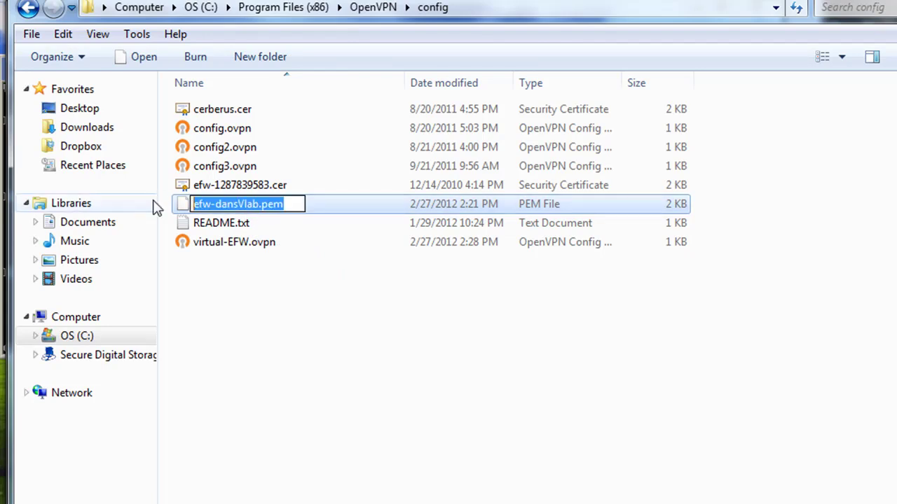
click(271, 399)
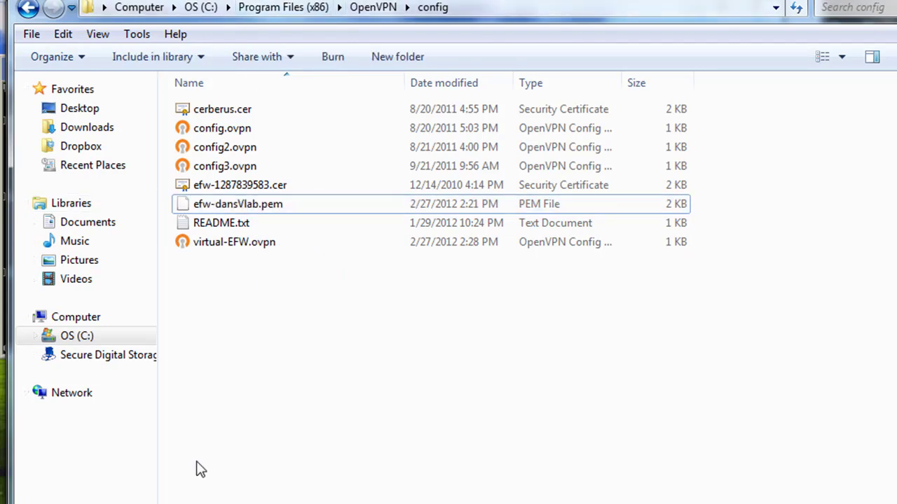
- Paste efw-dansVlab.pem after ca in virtual-EFW.ovpn and save the config
key(alt+Tab)
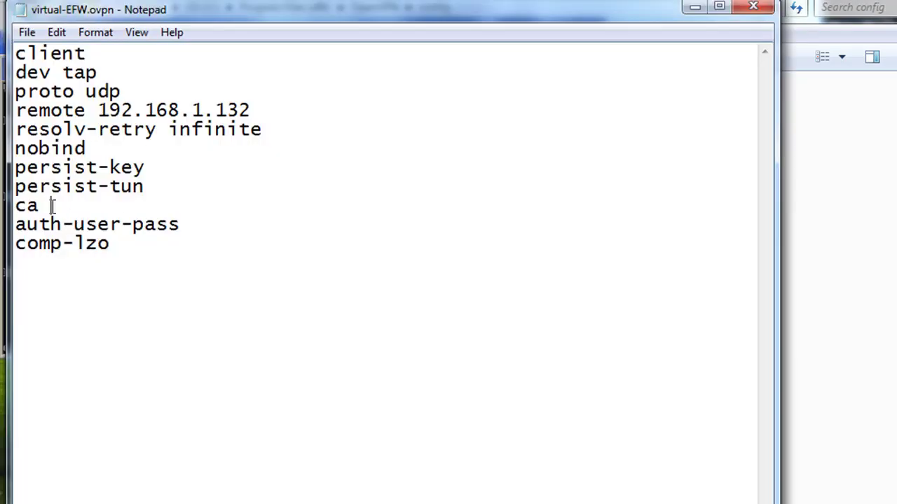
key(ctrl+v)
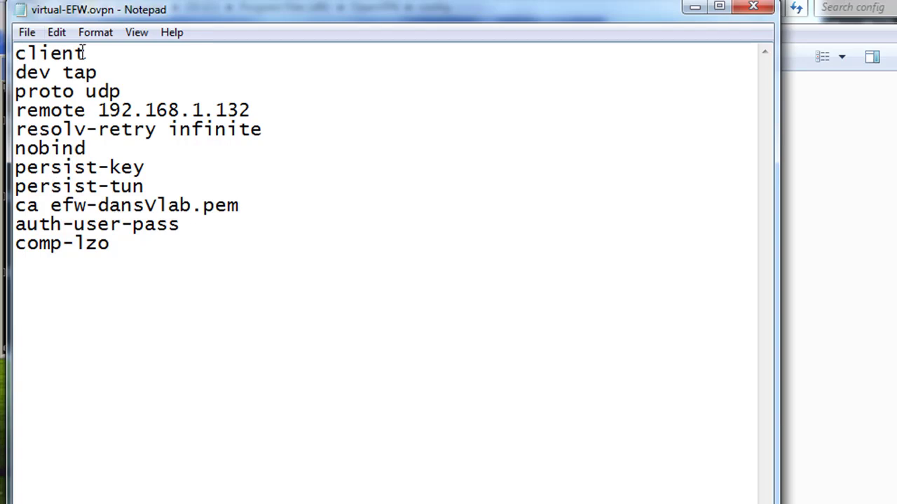
click(97, 271)
click(27, 33)
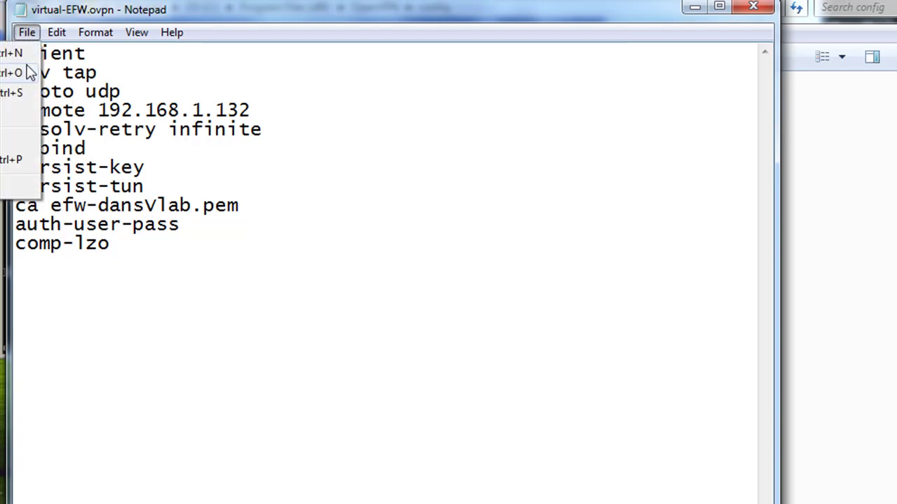
click(9, 92)
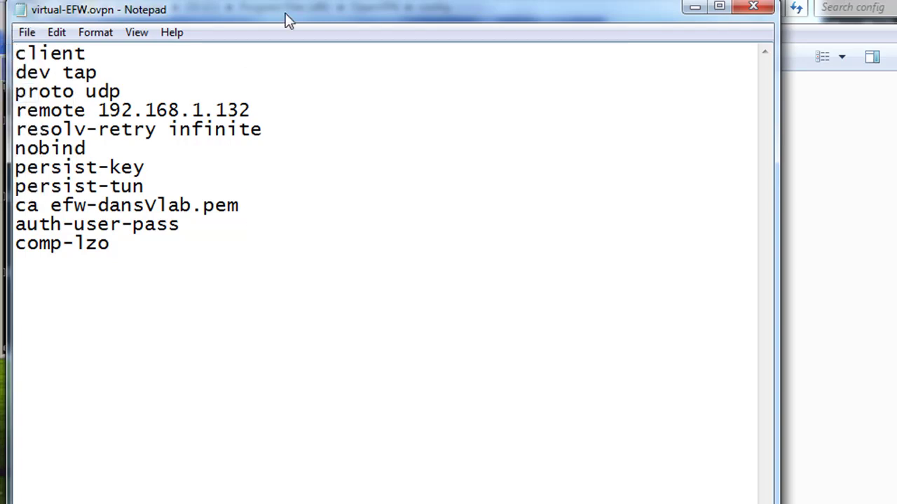
- Close Notepad and confirm virtual-EFW.ovpn's updated modified time beside the certificate in the config folder
drag(286, 12, 392, 12)
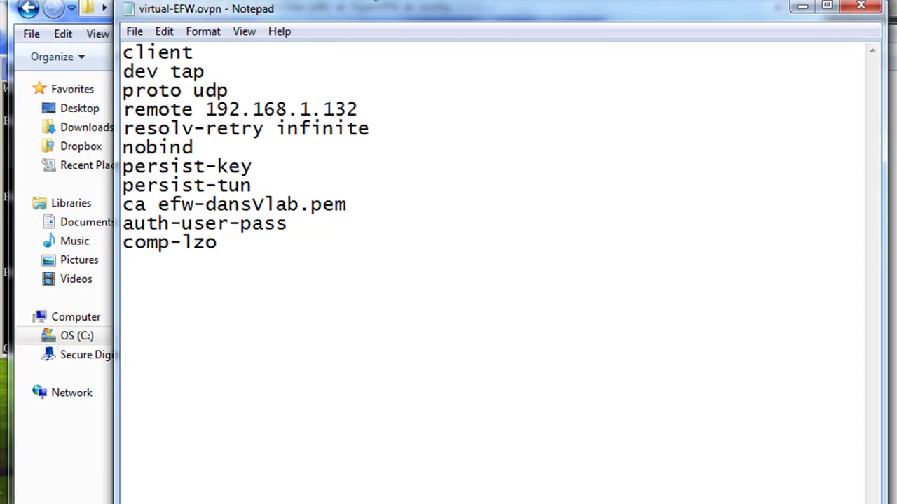
key(alt+F4)
click(265, 209)
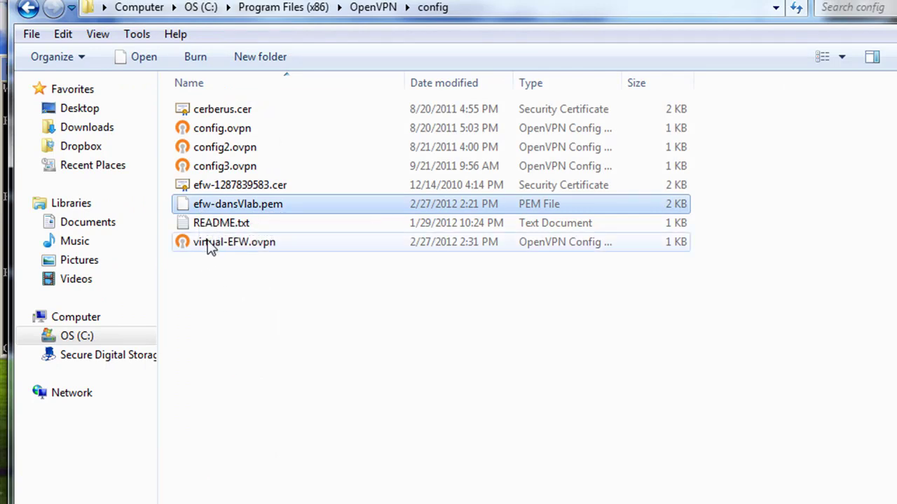
click(199, 247)
click(373, 327)
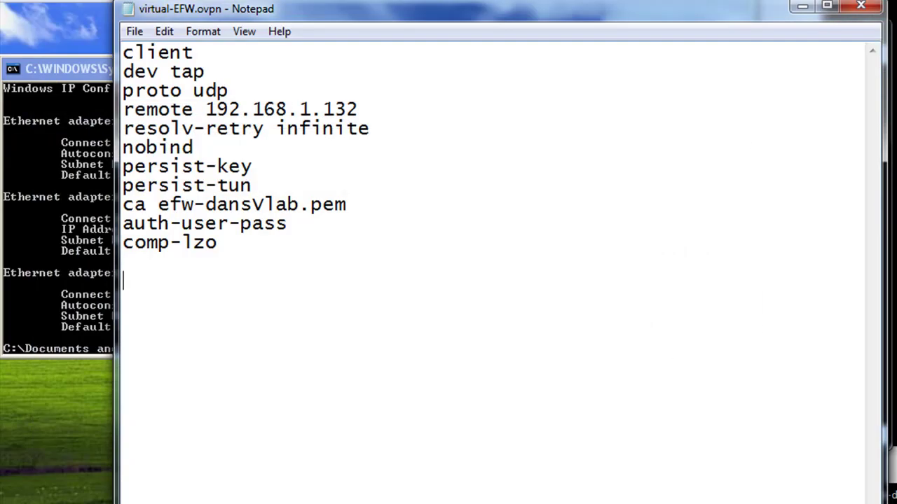
- Connect the virtual-EFW profile from the OpenVPN GUI tray menu, entering the VPN username and password
click(812, 499)
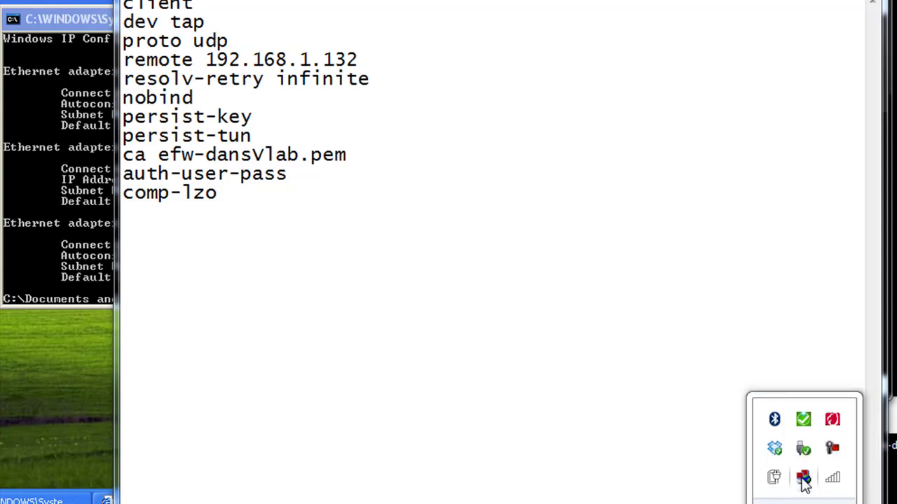
right_click(804, 480)
mouse_move(697, 399)
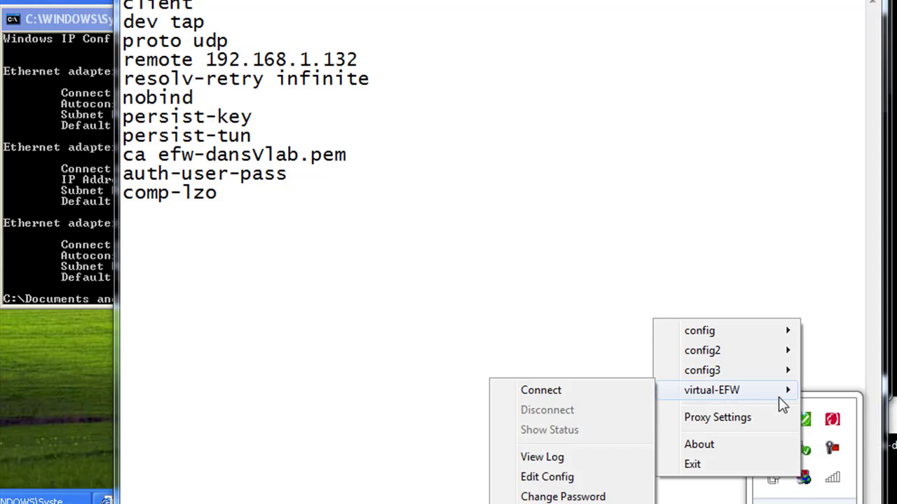
click(550, 391)
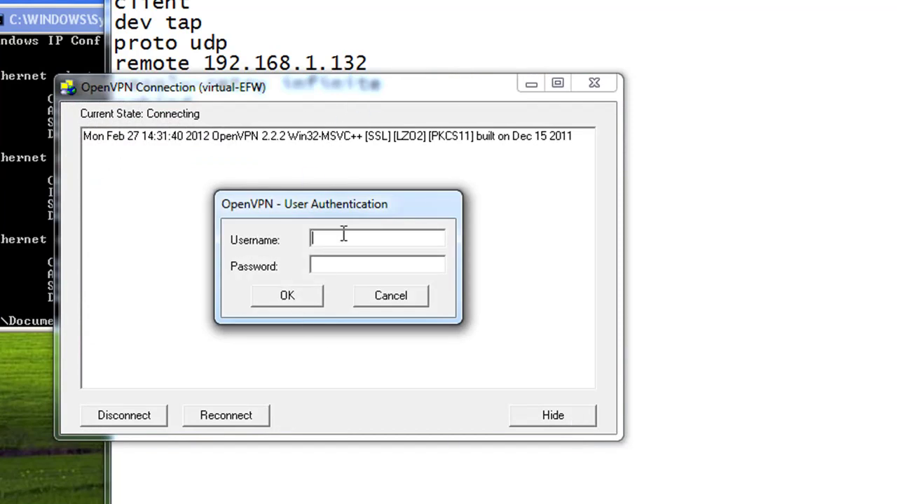
text(test)
click(332, 263)
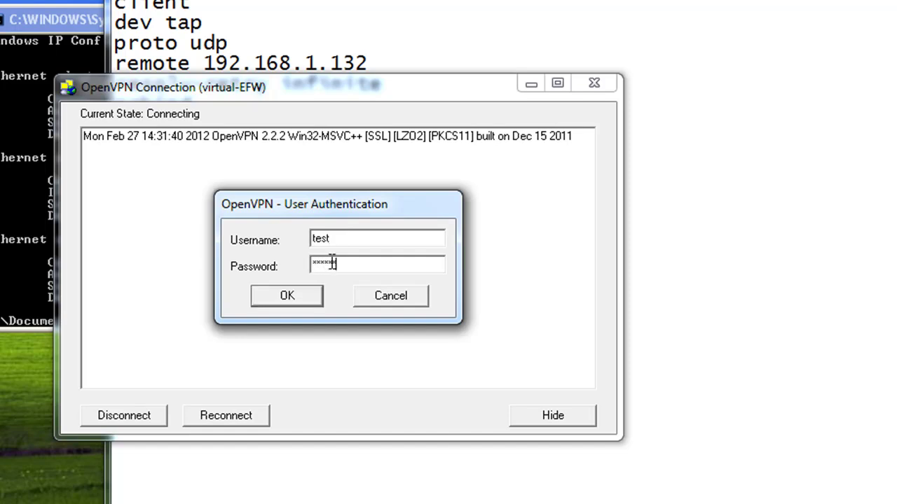
click(297, 300)
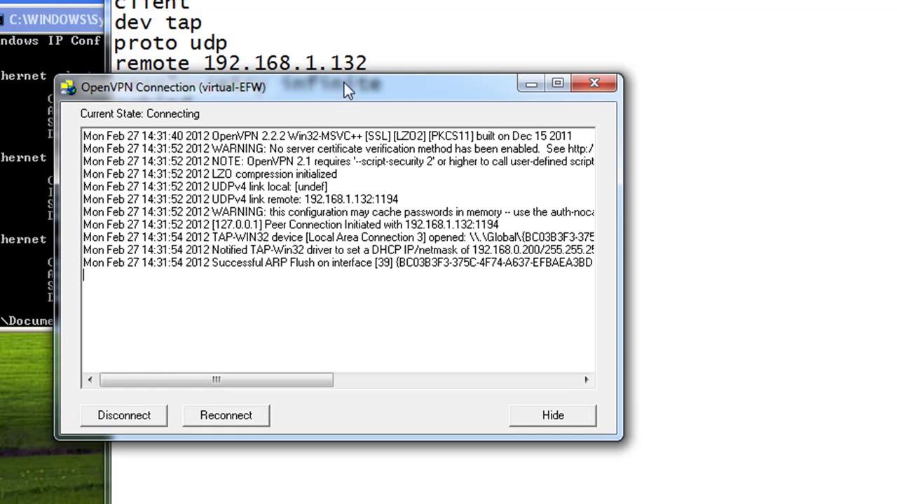
drag(353, 83, 497, 82)
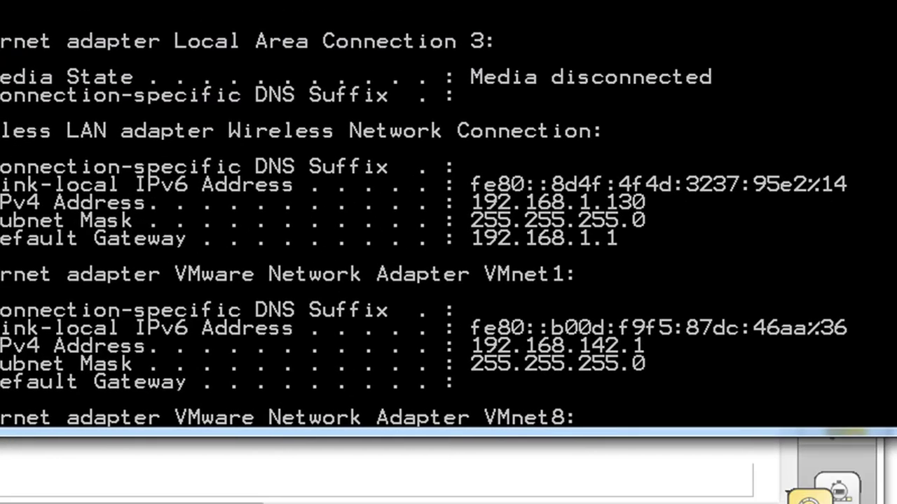
- Run ipconfig and scroll to Local Area Connection 3 showing the tunnel address 192.168.0.200
scroll(449, 253, down, 10)
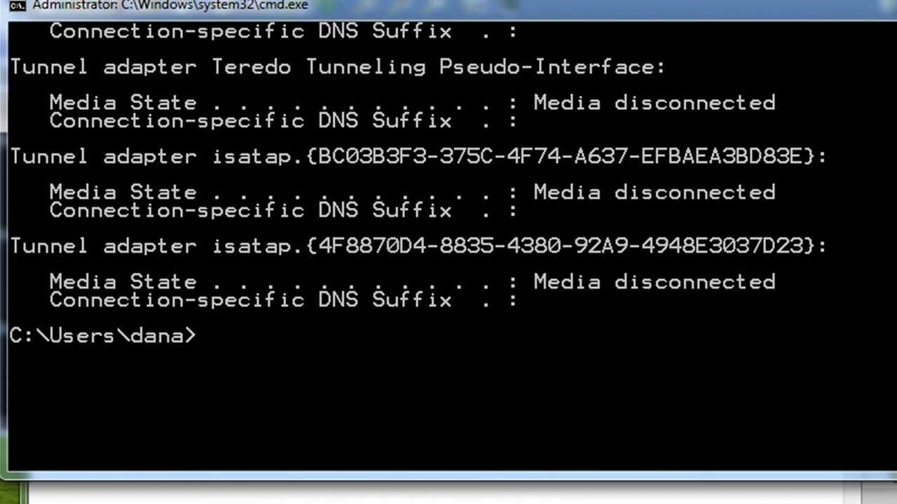
scroll(765, 170, down, 1)
text(pconfig)
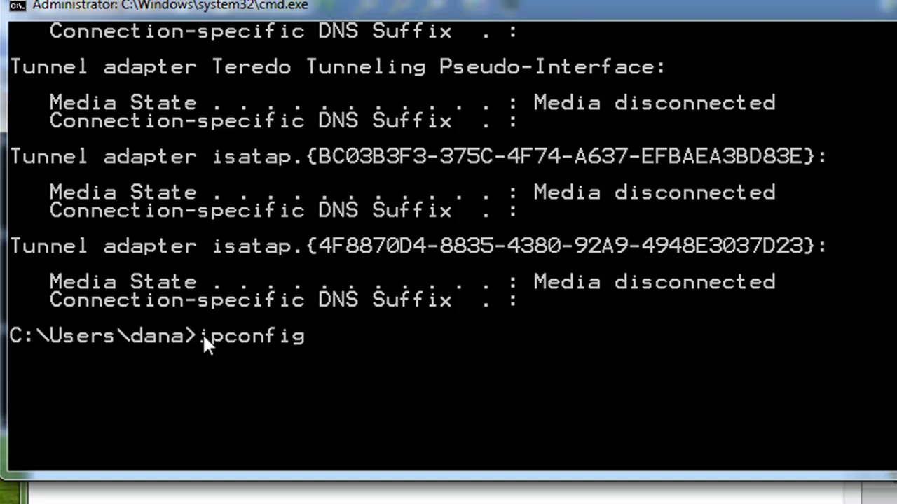
key(Return)
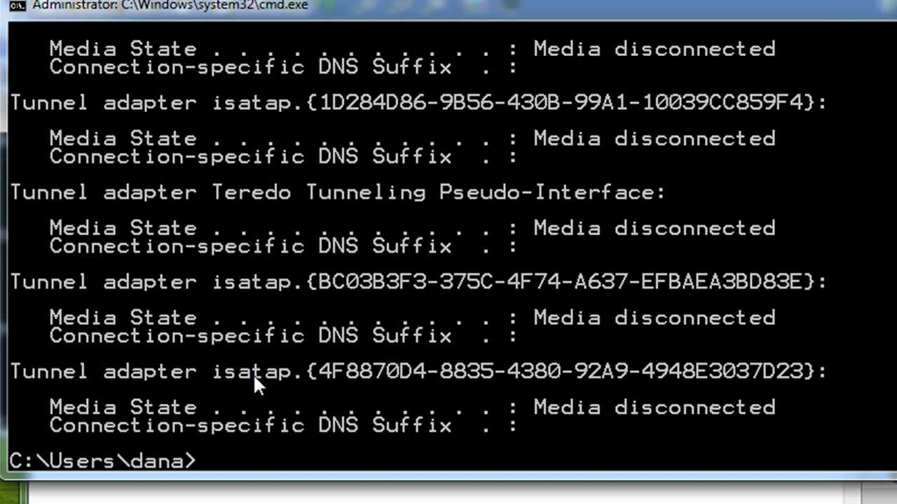
scroll(448, 253, up, 10)
scroll(449, 252, up, 7)
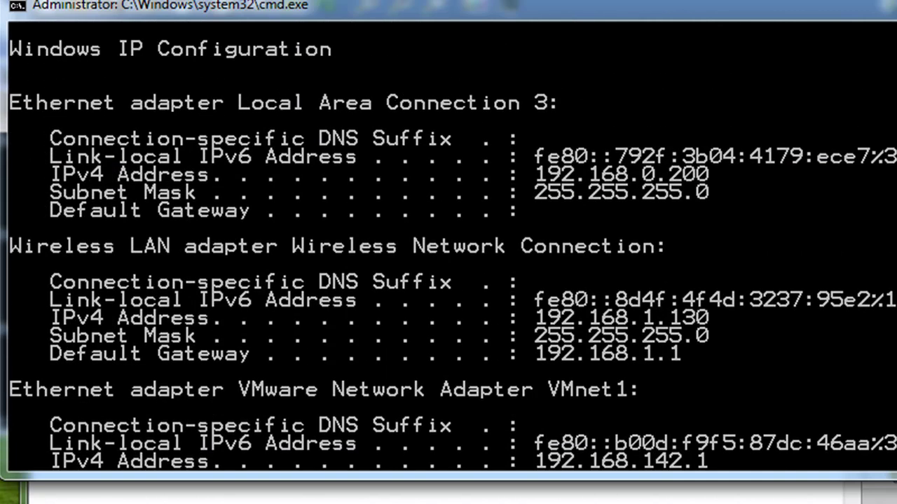
scroll(448, 252, up, 4)
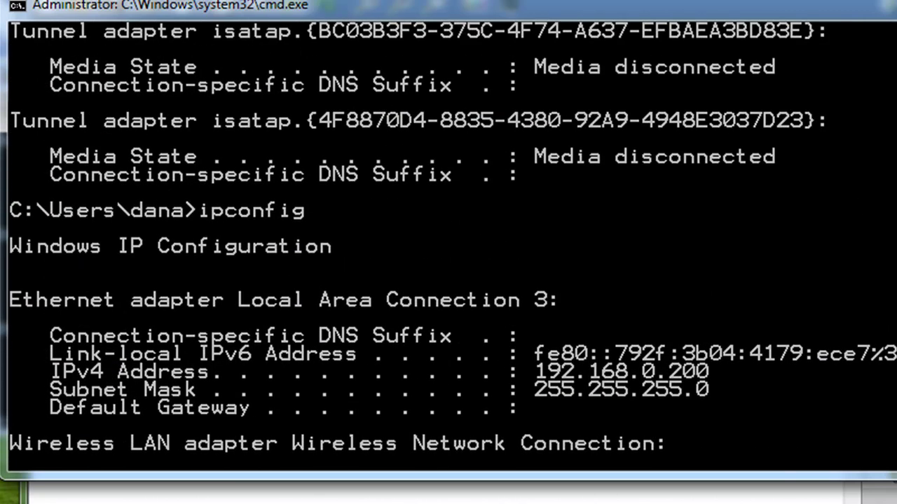
scroll(448, 252, down, 4)
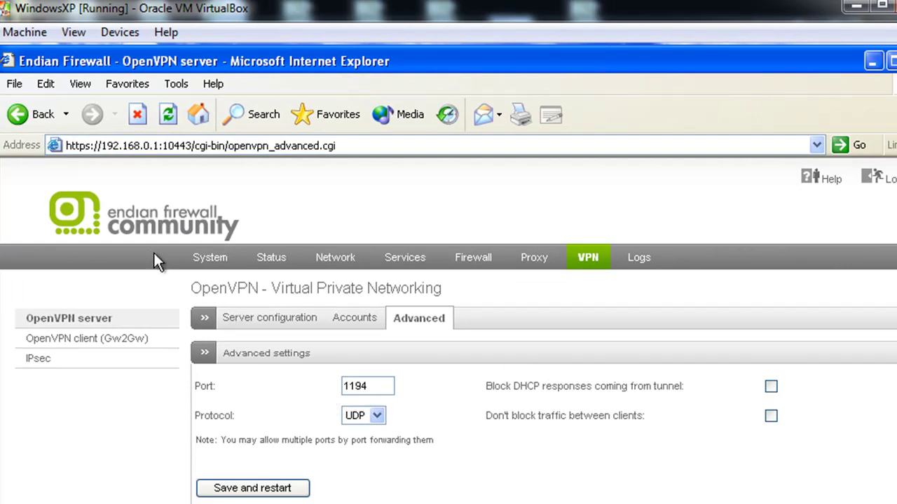
- View the OpenVPN user accounts list in Endian Firewall
click(361, 323)
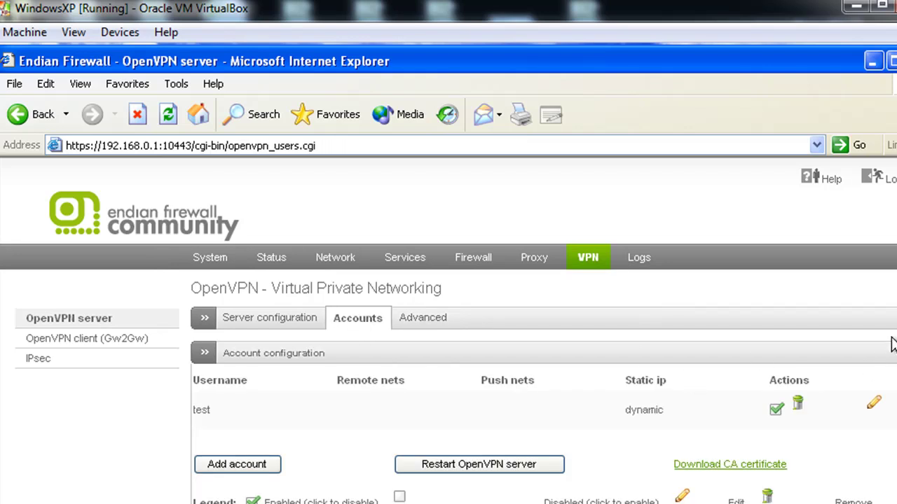
scroll(448, 331, down, 4)
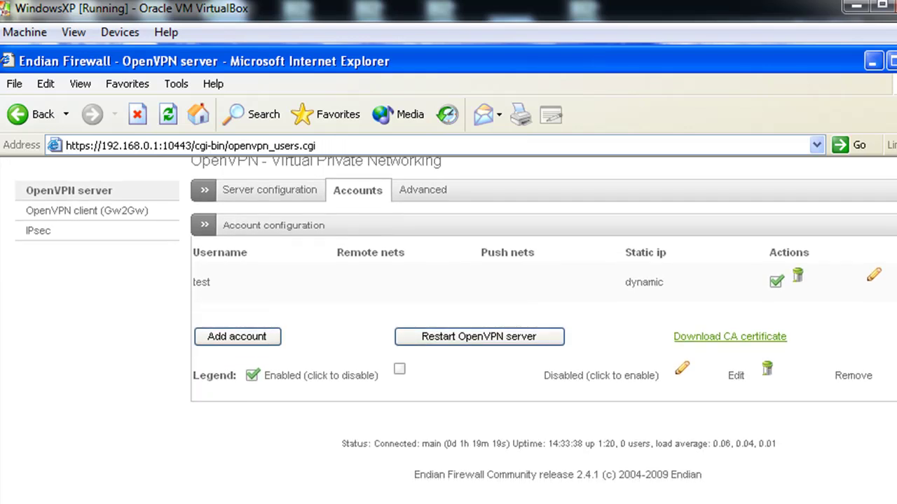
scroll(449, 331, up, 4)
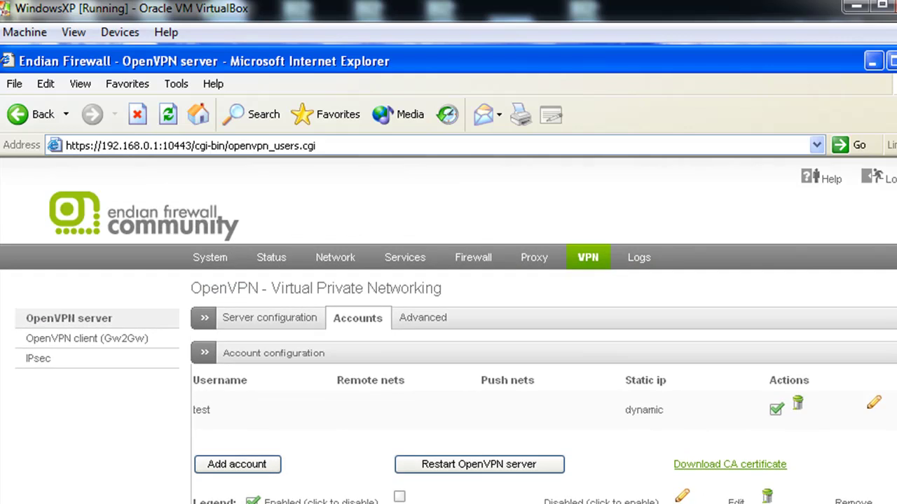
- Open Server configuration and review the connected client at 192.168.0.200 from 192.168.1.130
click(260, 320)
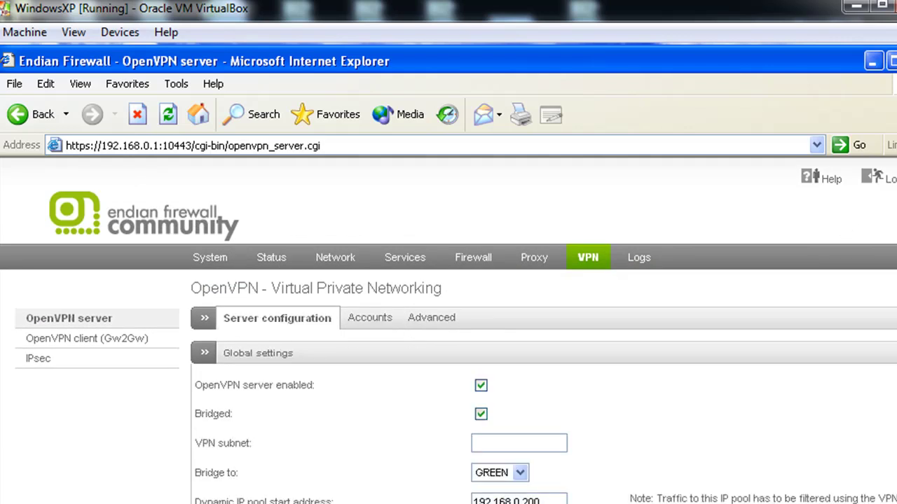
scroll(841, 226, down, 4)
scroll(448, 331, down, 3)
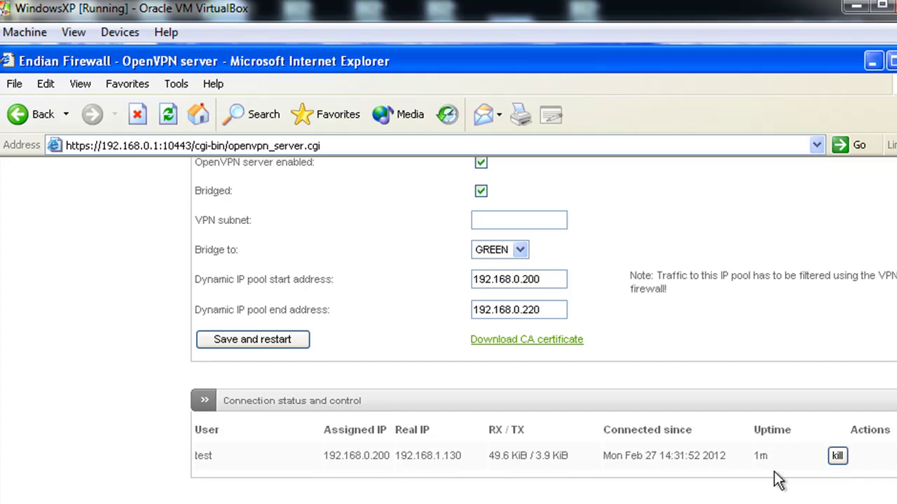
scroll(531, 318, right, 1)
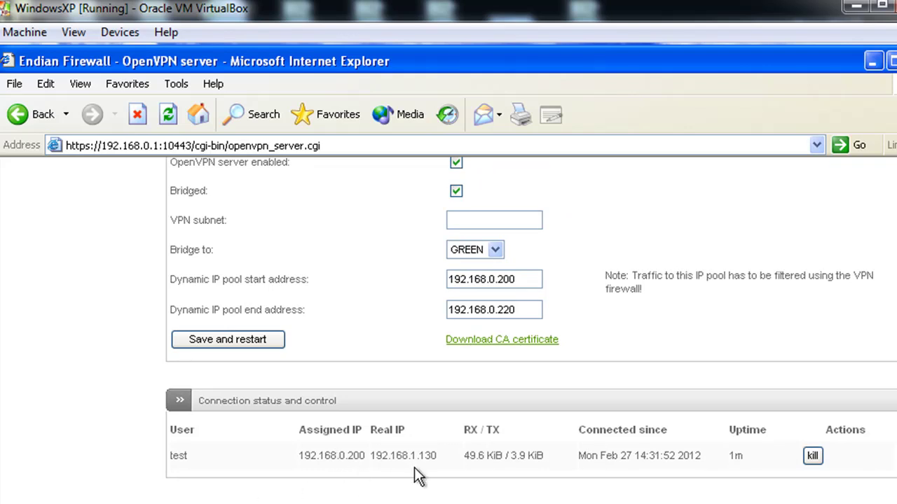
scroll(669, 449, up, 2)
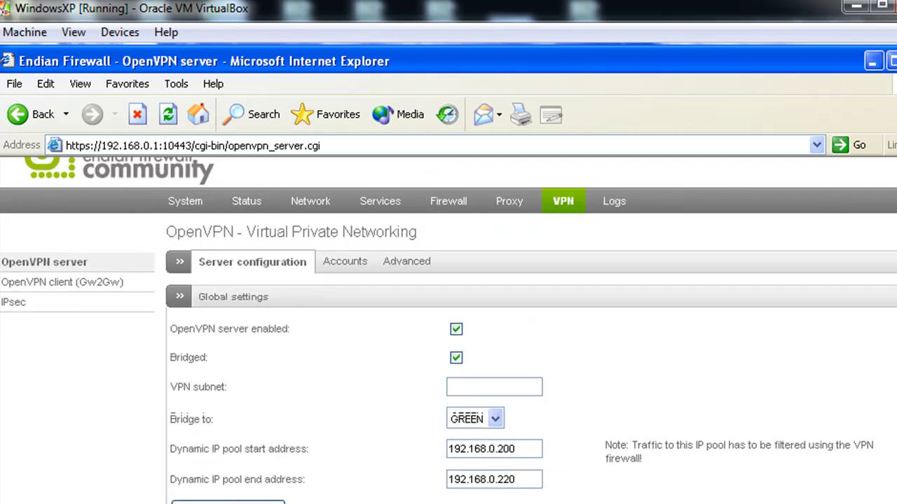
scroll(823, 354, up, 4)
scroll(823, 355, up, 1)
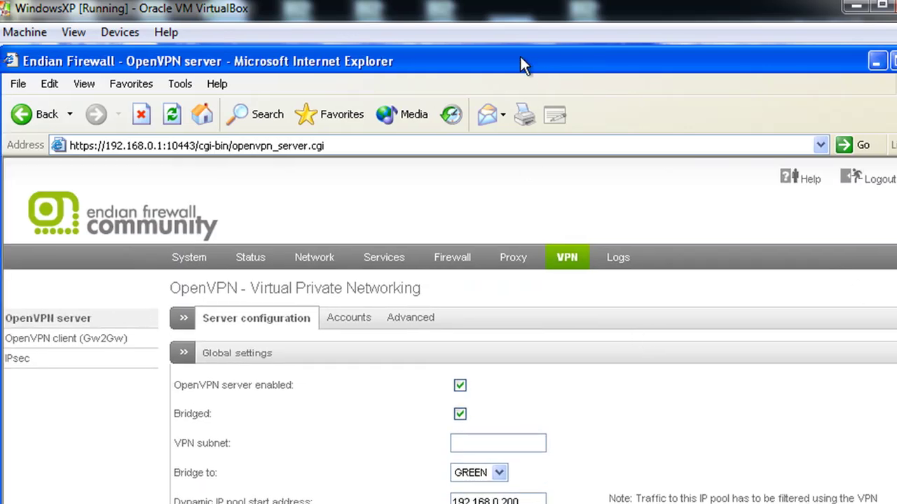
scroll(448, 329, down, 1)
scroll(448, 330, down, 5)
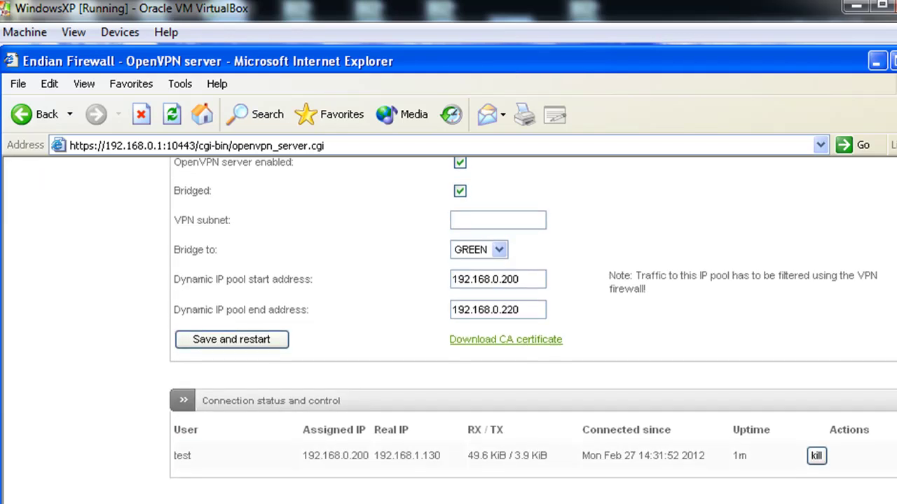
scroll(448, 329, up, 6)
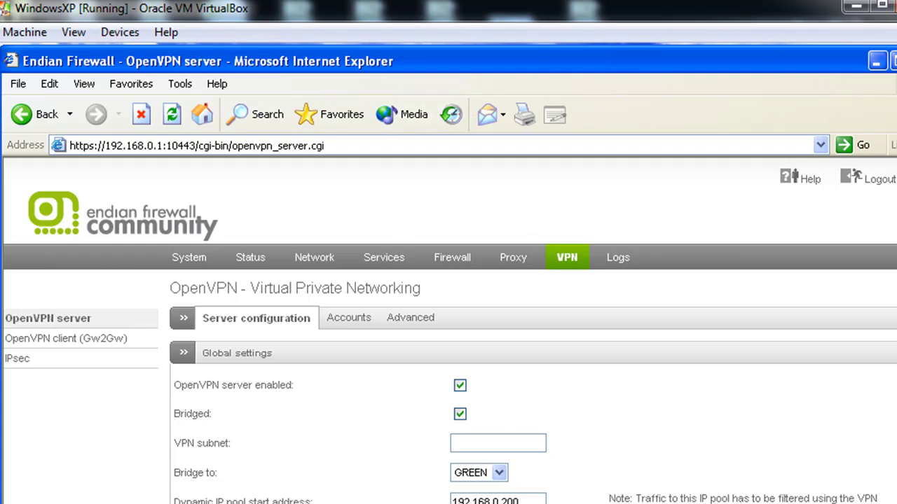
- Switch to Cisco Packet Tracer and inspect the EFW router and XP PC details in the topology
key(alt+Tab)
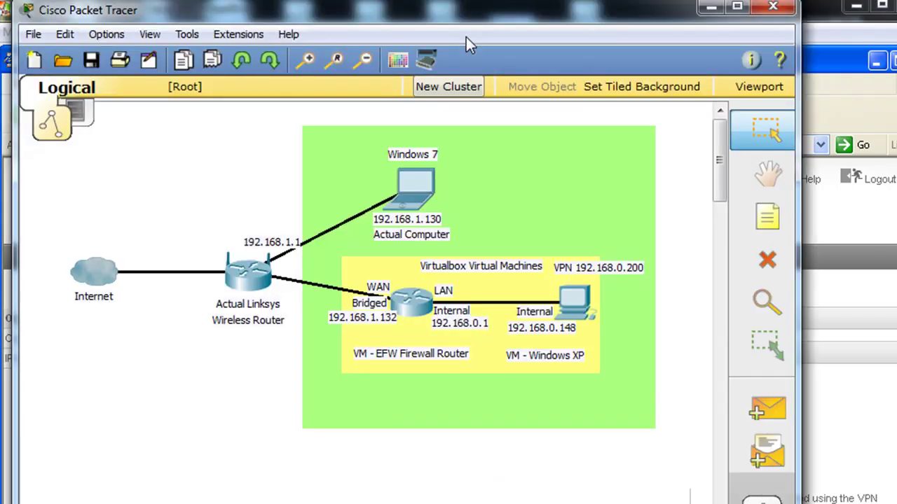
drag(466, 14, 506, 16)
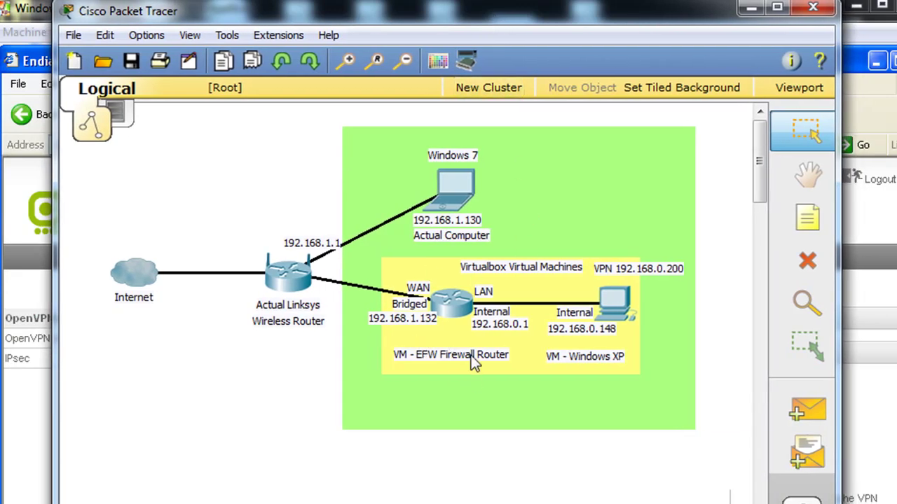
mouse_move(448, 335)
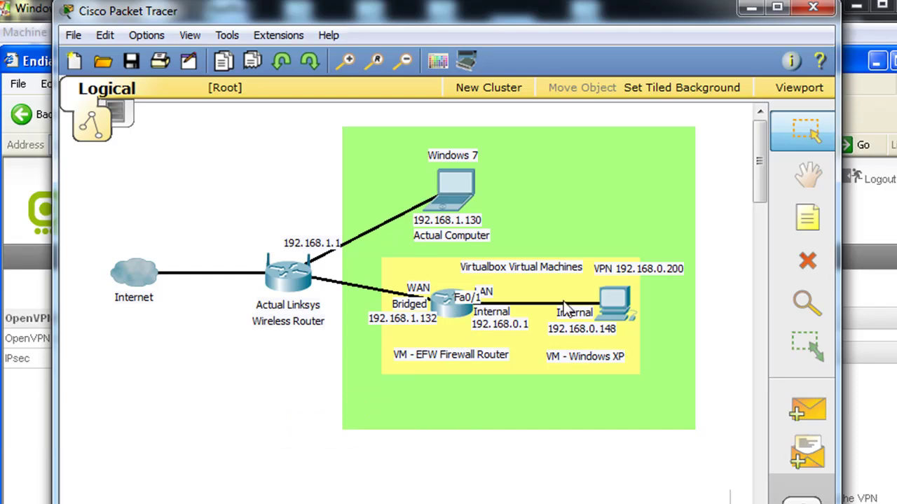
mouse_move(528, 321)
mouse_move(454, 314)
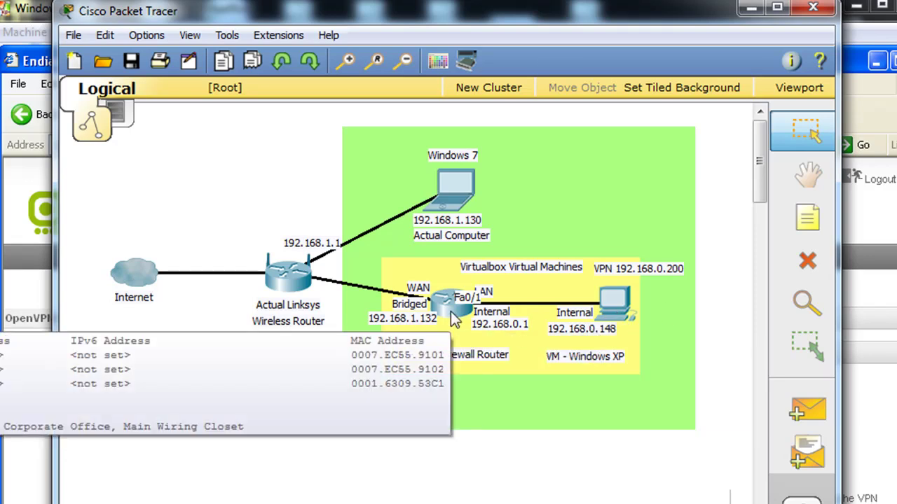